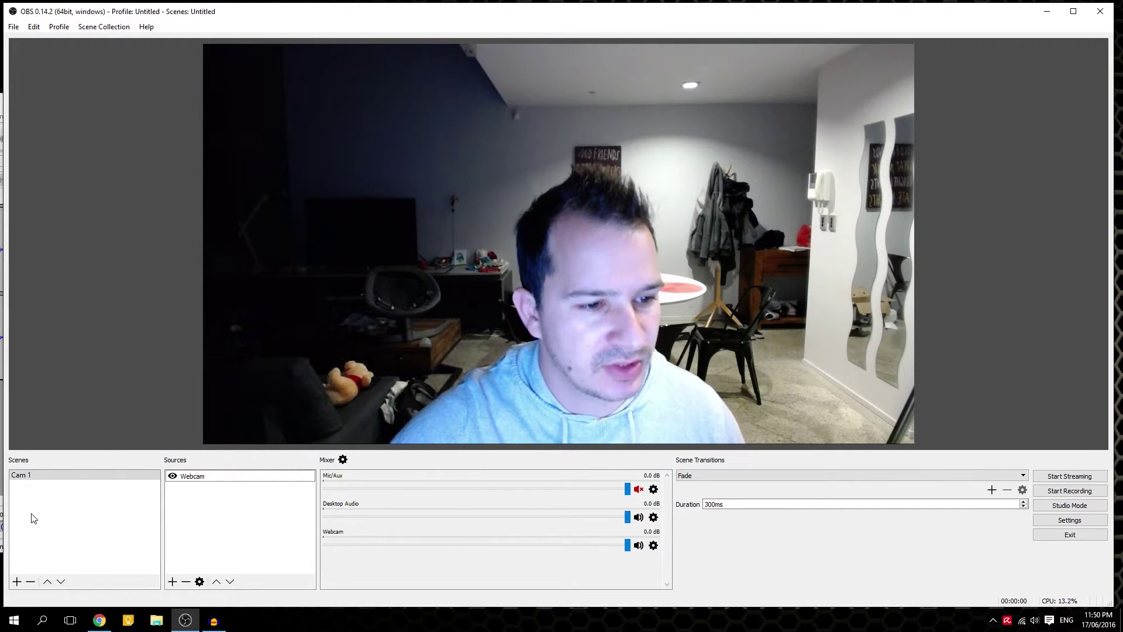
click(23, 477)
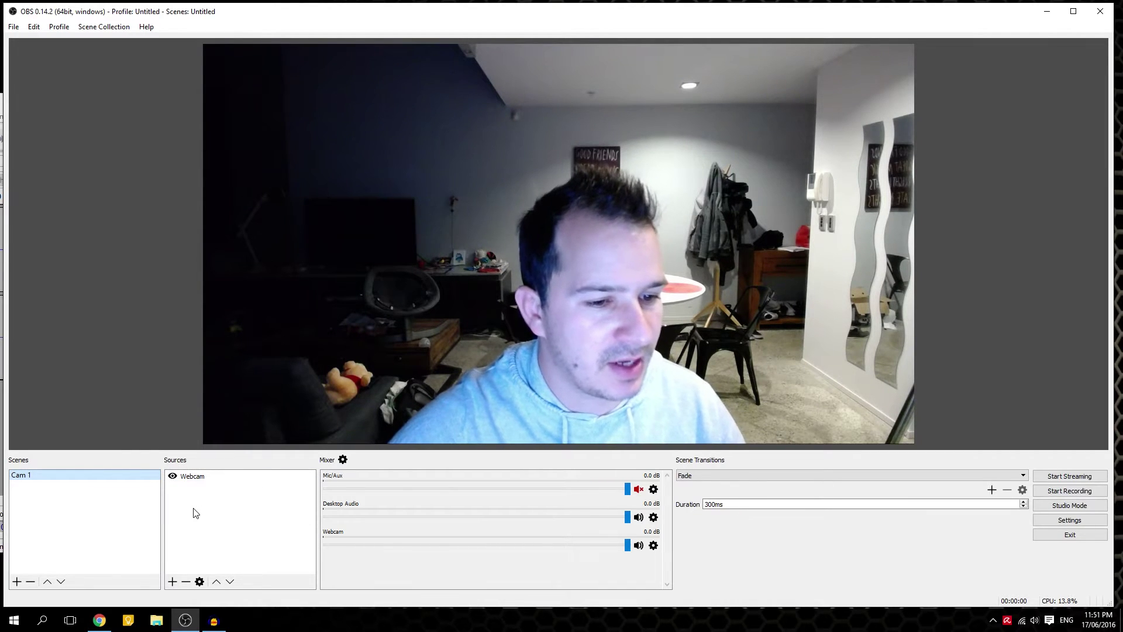
click(172, 582)
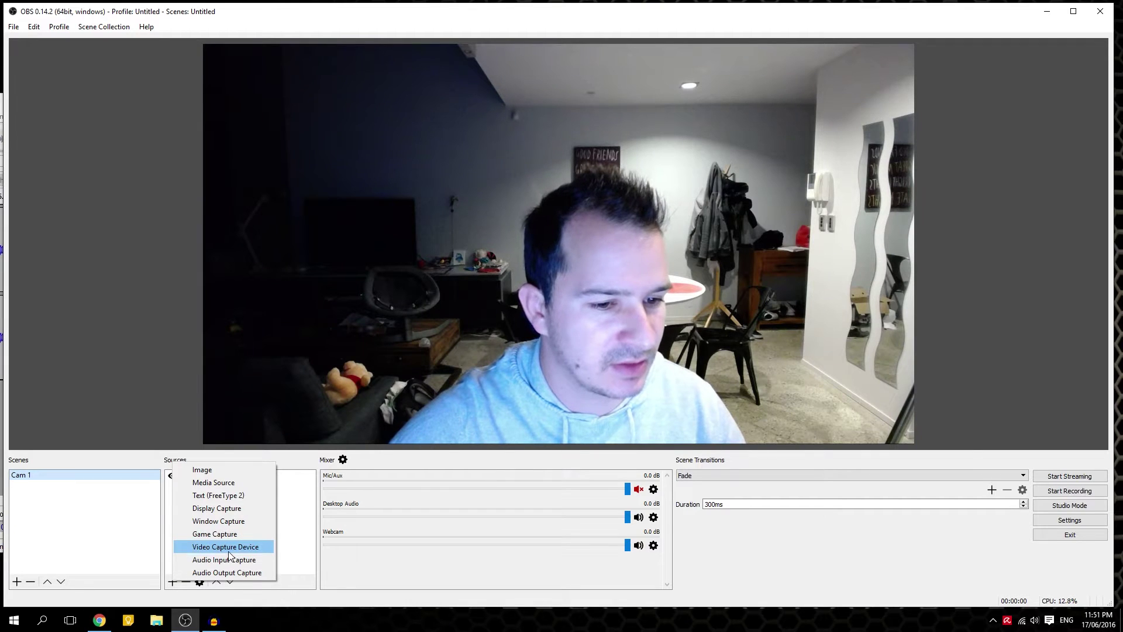
click(245, 546)
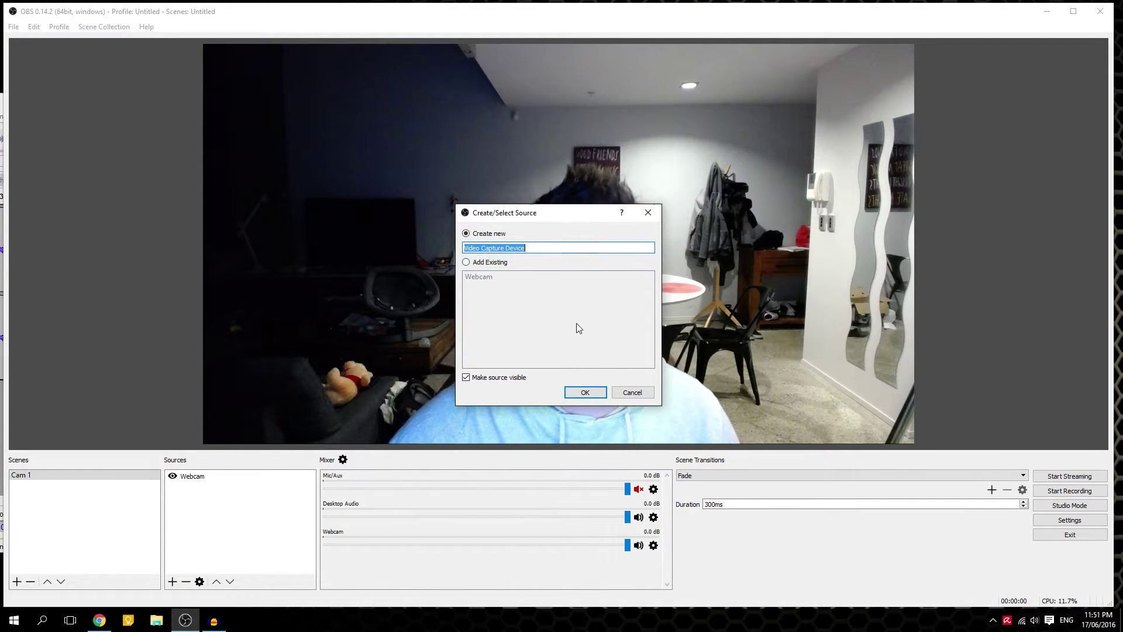
click(633, 392)
click(210, 477)
Add a new scene named "Video scene"
right_click(93, 523)
click(104, 534)
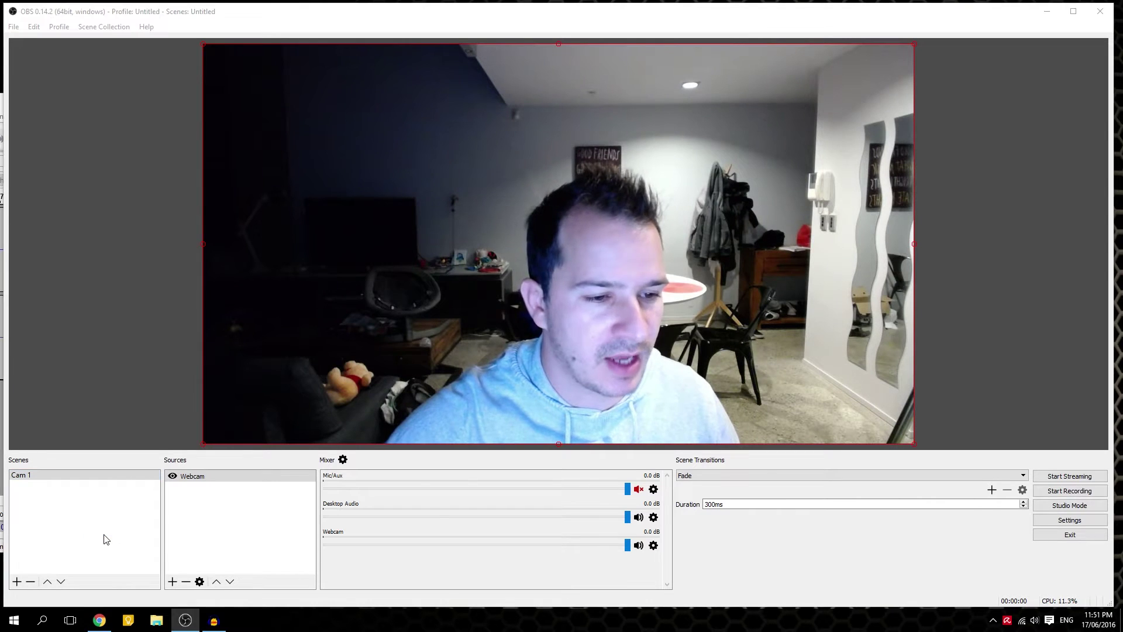
text(Video scene)
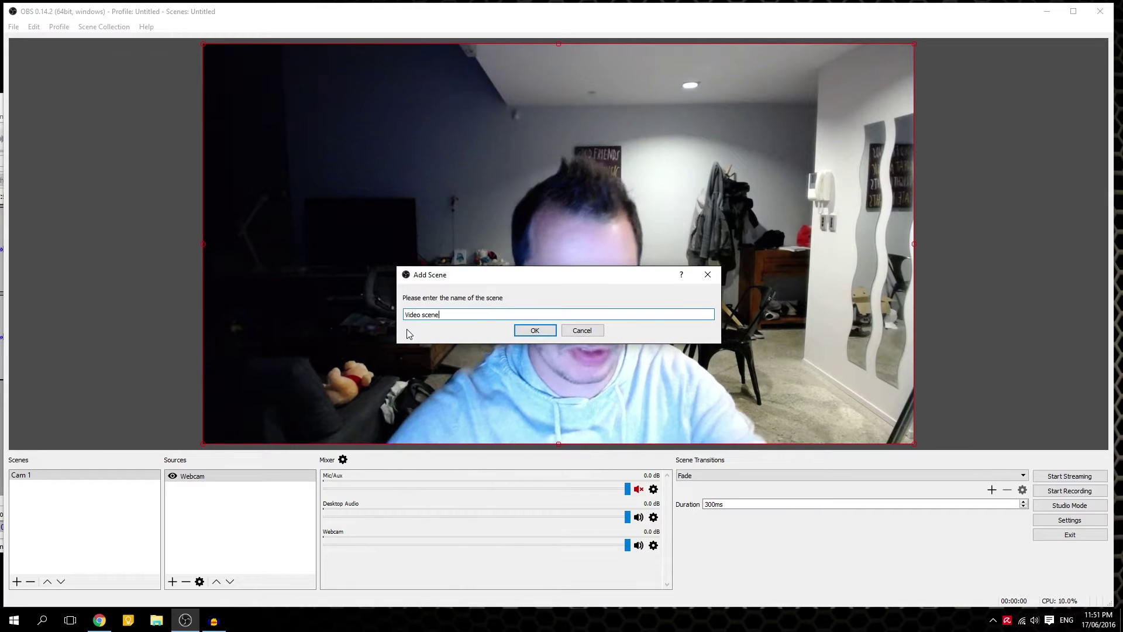
click(534, 330)
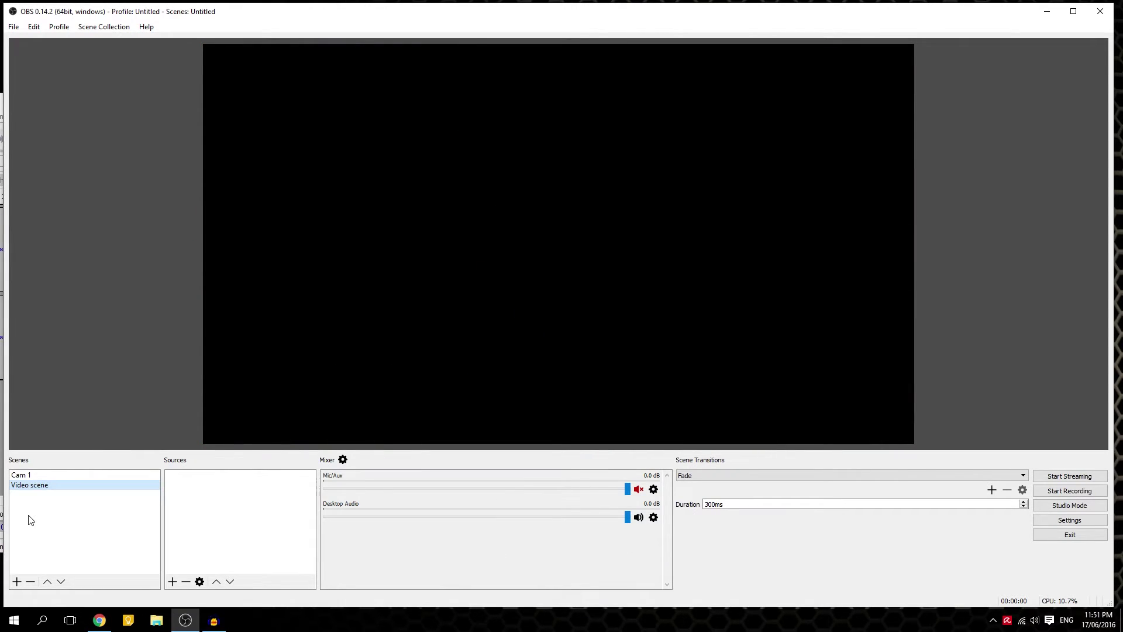
Create a new media source named "Video" in the Video scene
click(28, 477)
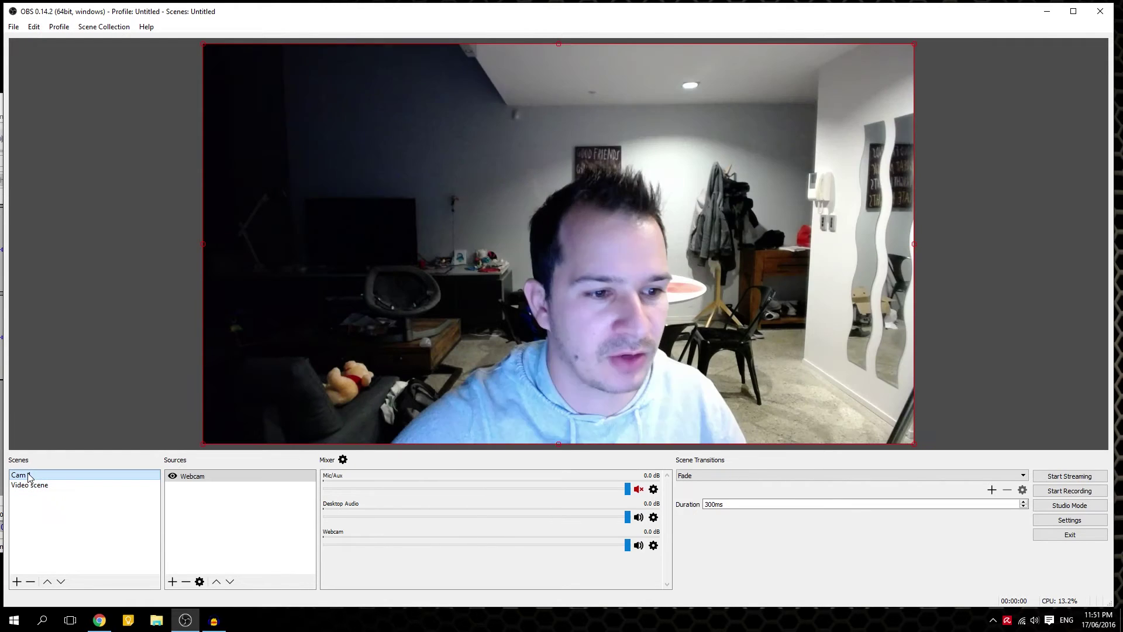
click(29, 485)
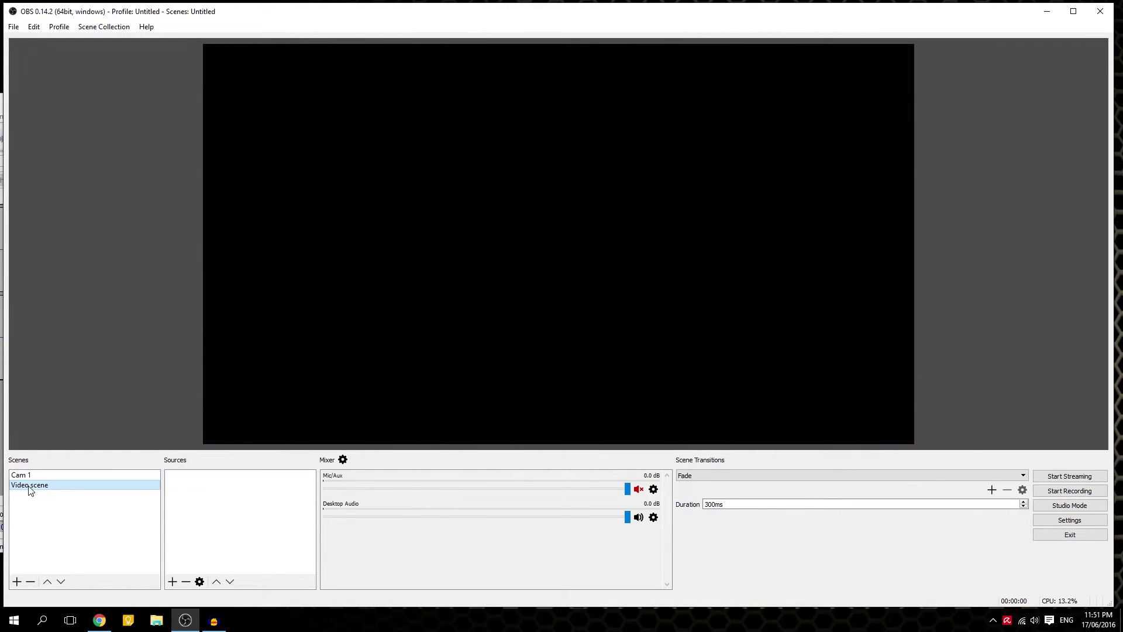
click(173, 583)
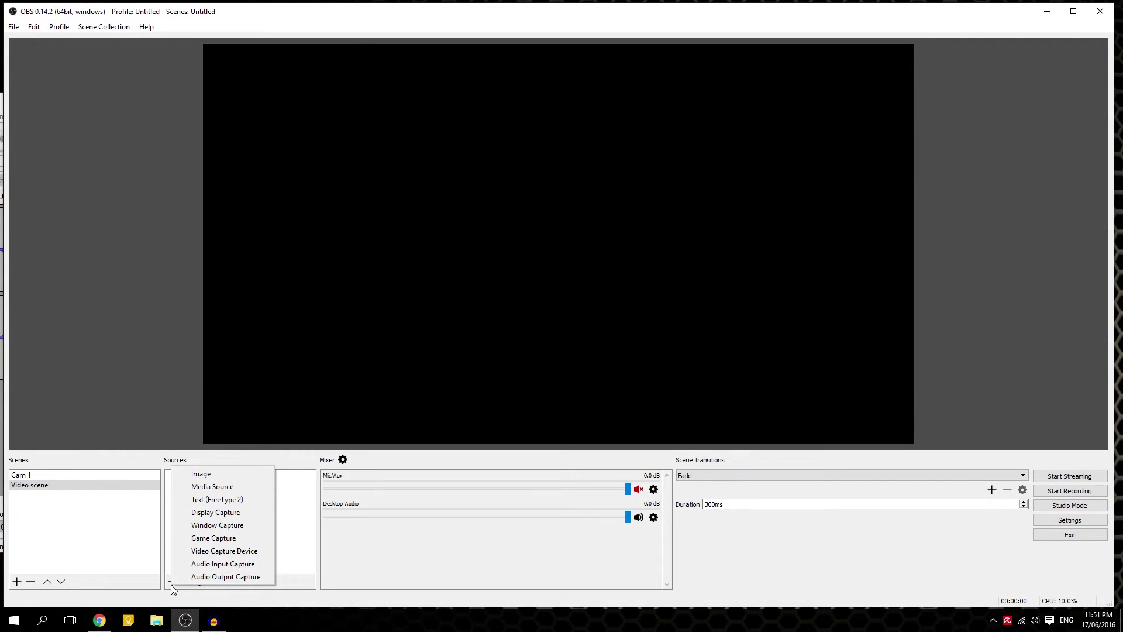
click(234, 491)
text(Video)
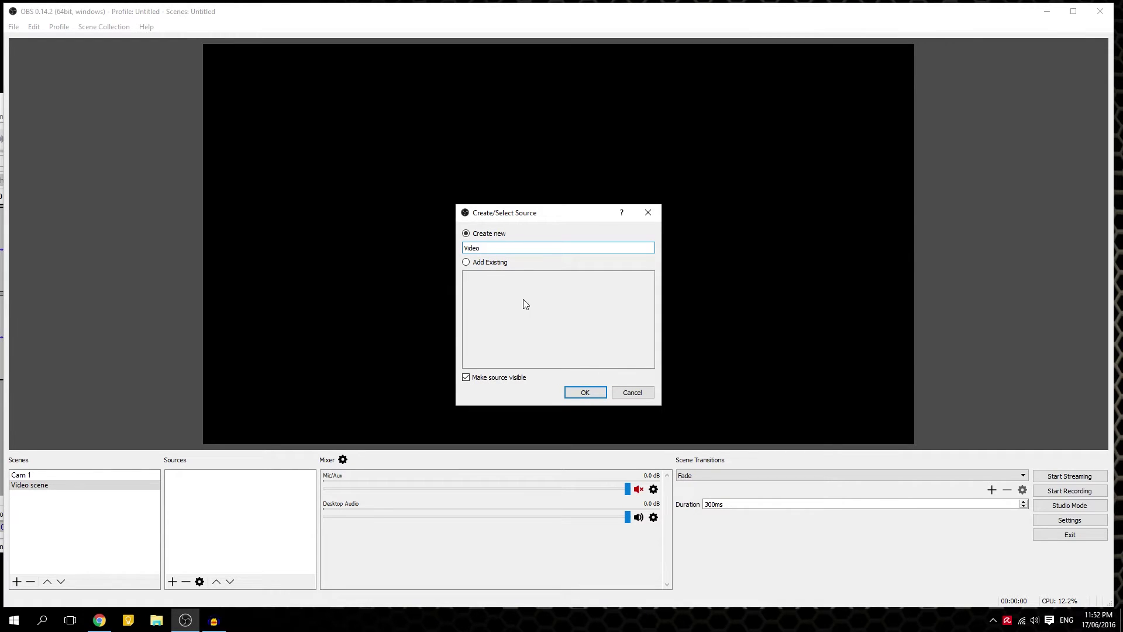
click(584, 392)
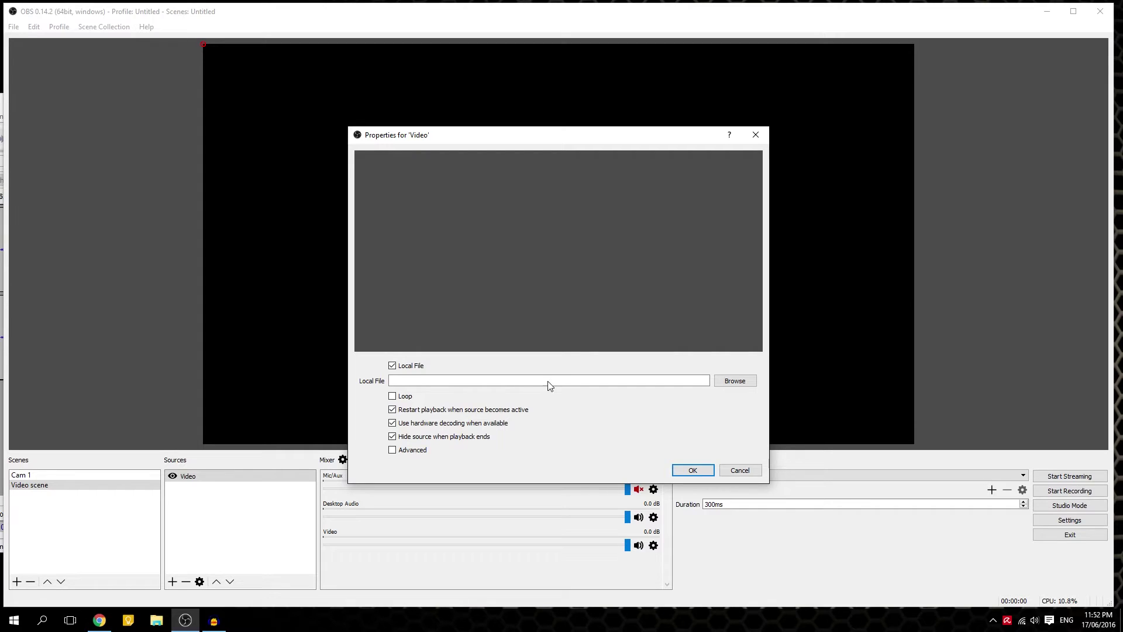
Load Bose.mp4 from the Videos folder as the source's local file, enable looping and accept the properties
click(735, 383)
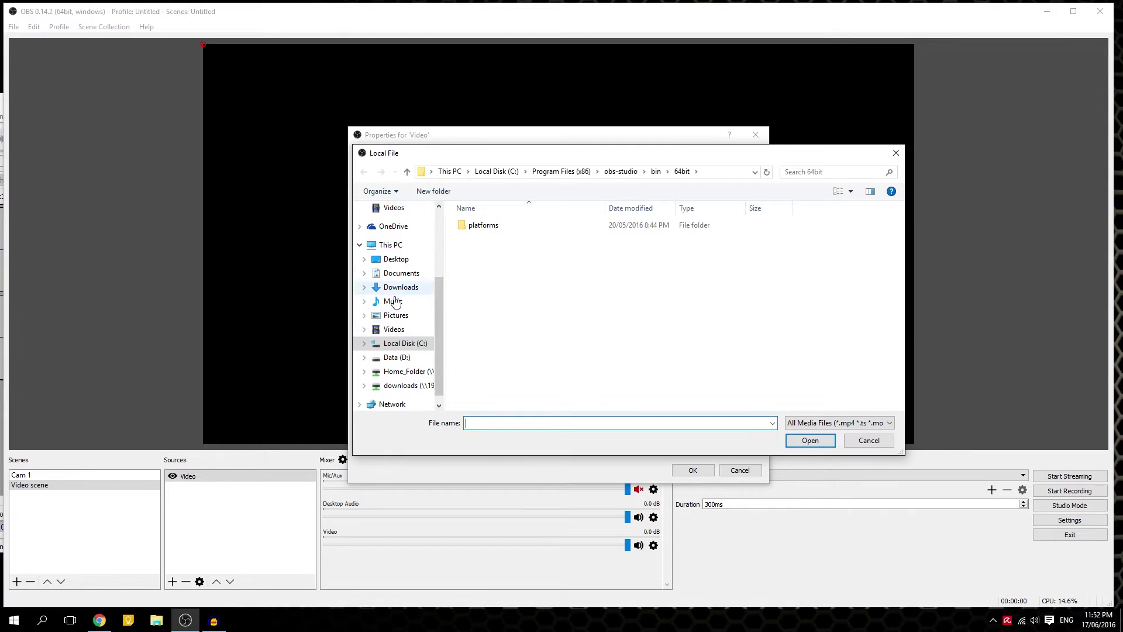
click(394, 330)
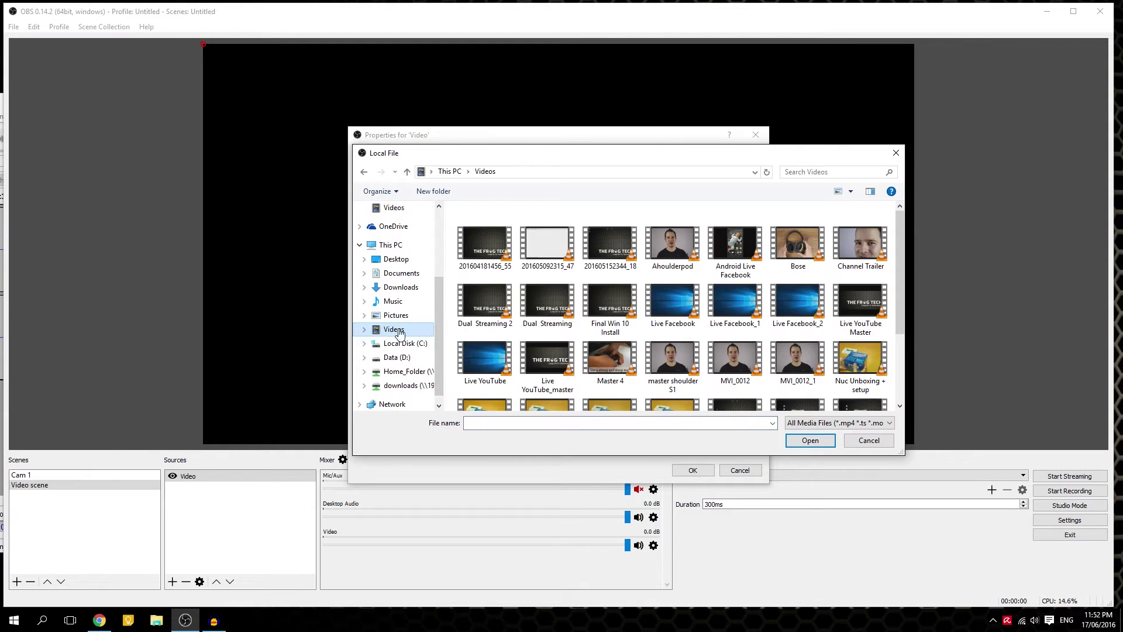
click(797, 262)
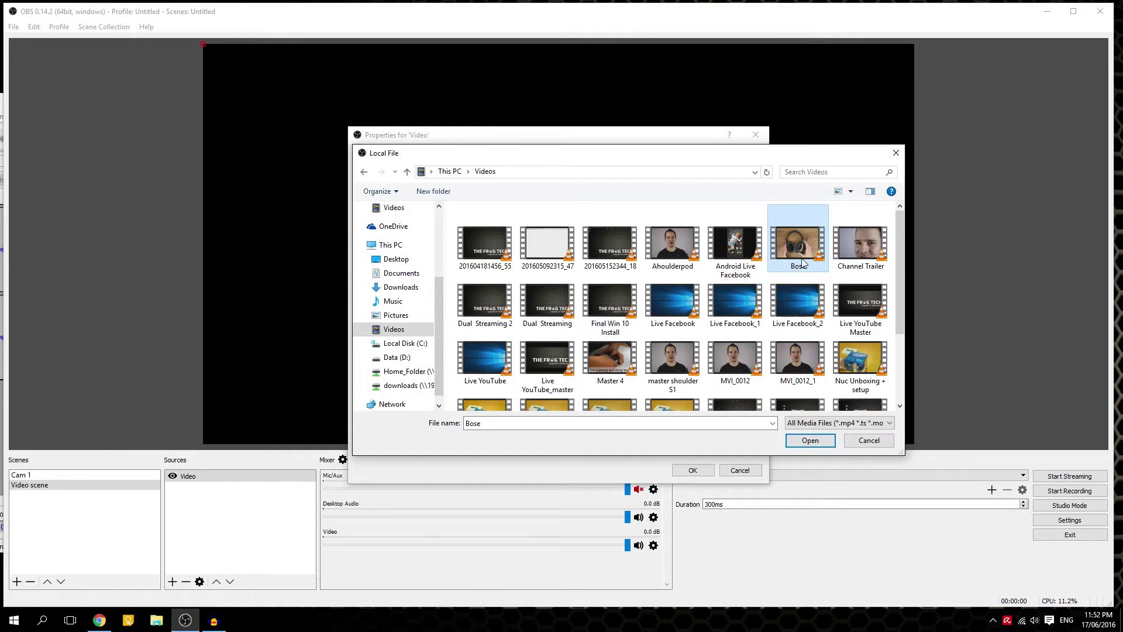
double_click(801, 250)
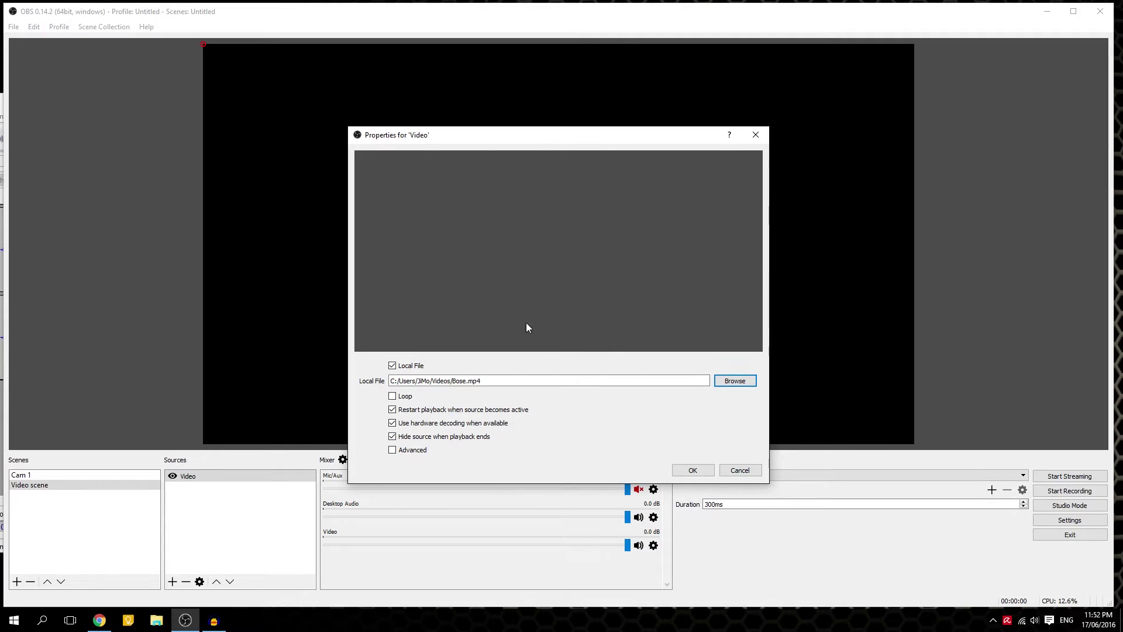
click(392, 396)
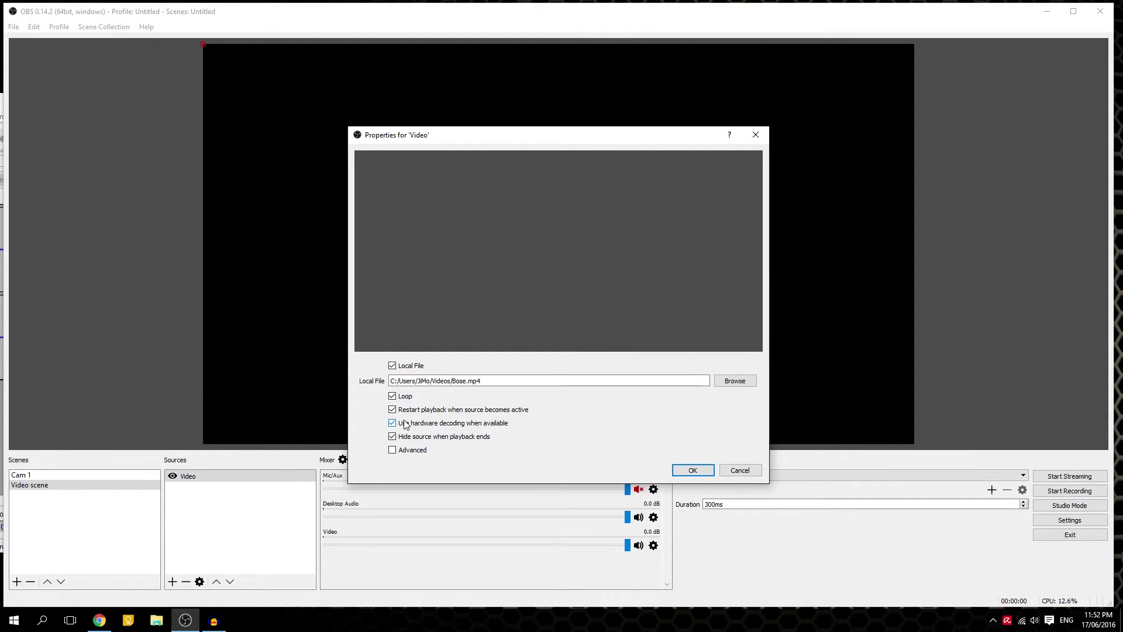
click(696, 471)
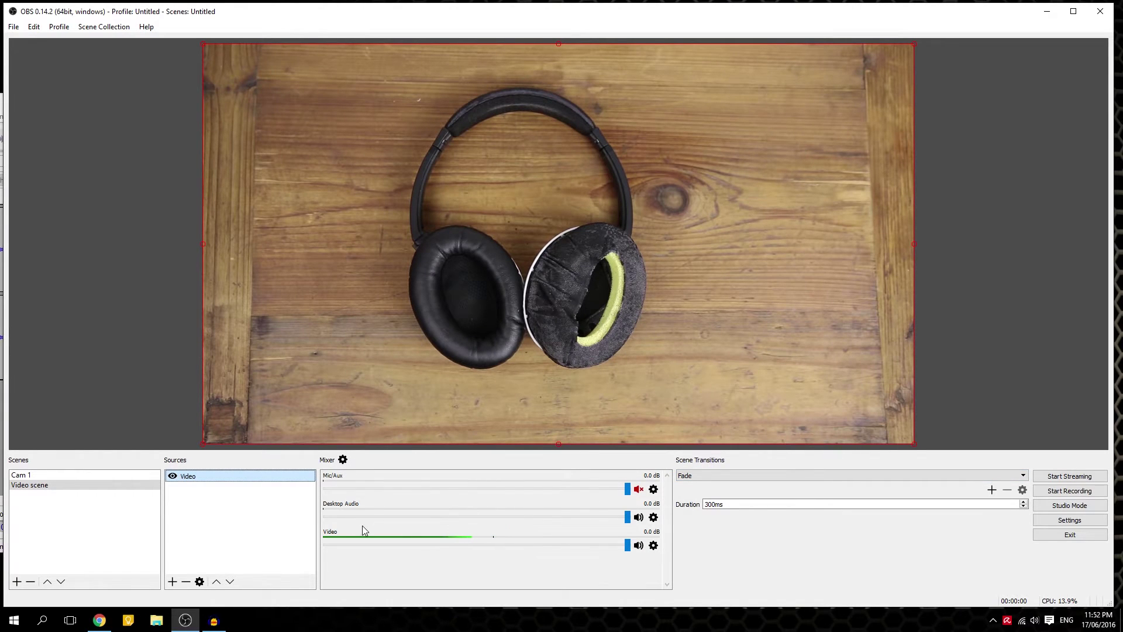
Mute the Video source's audio and test switching to Cam 1 and back to Video scene
click(638, 544)
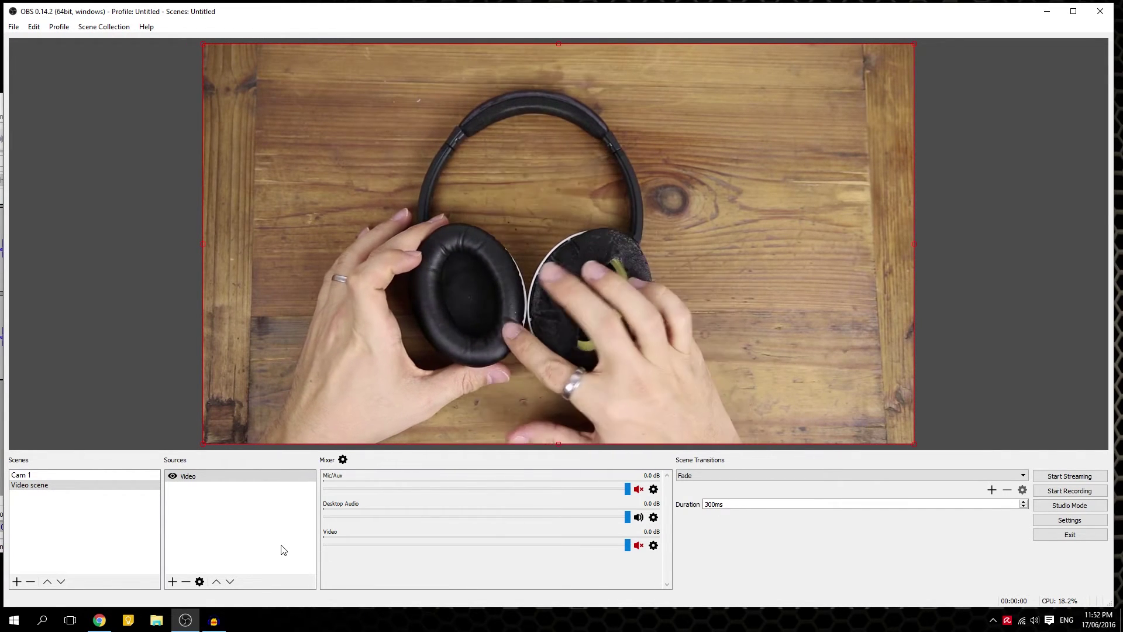
click(22, 475)
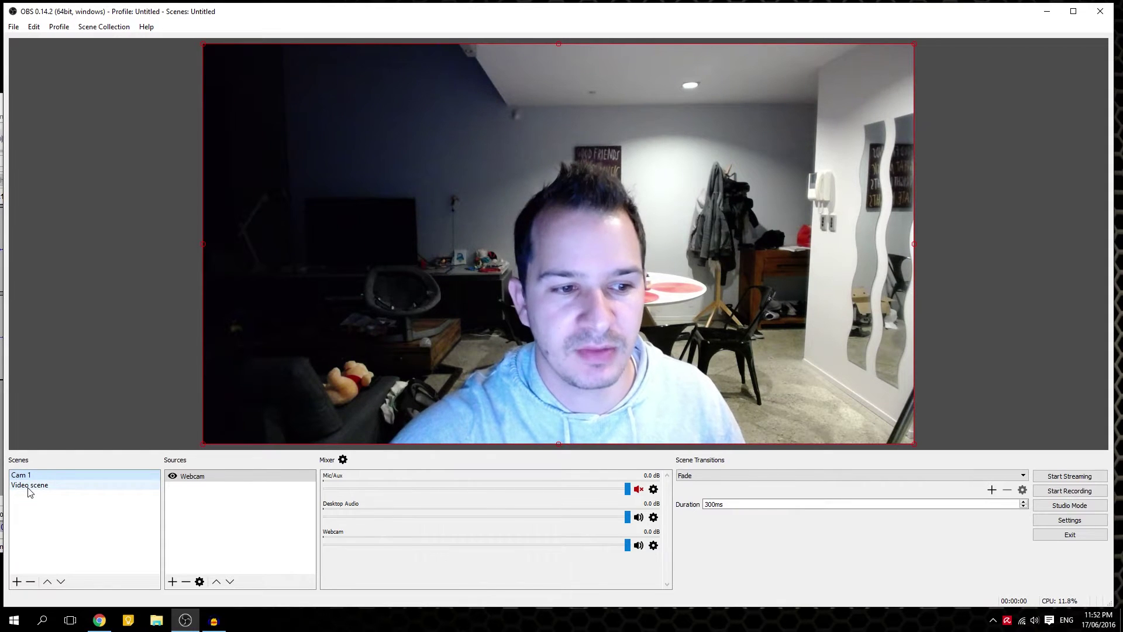
click(29, 486)
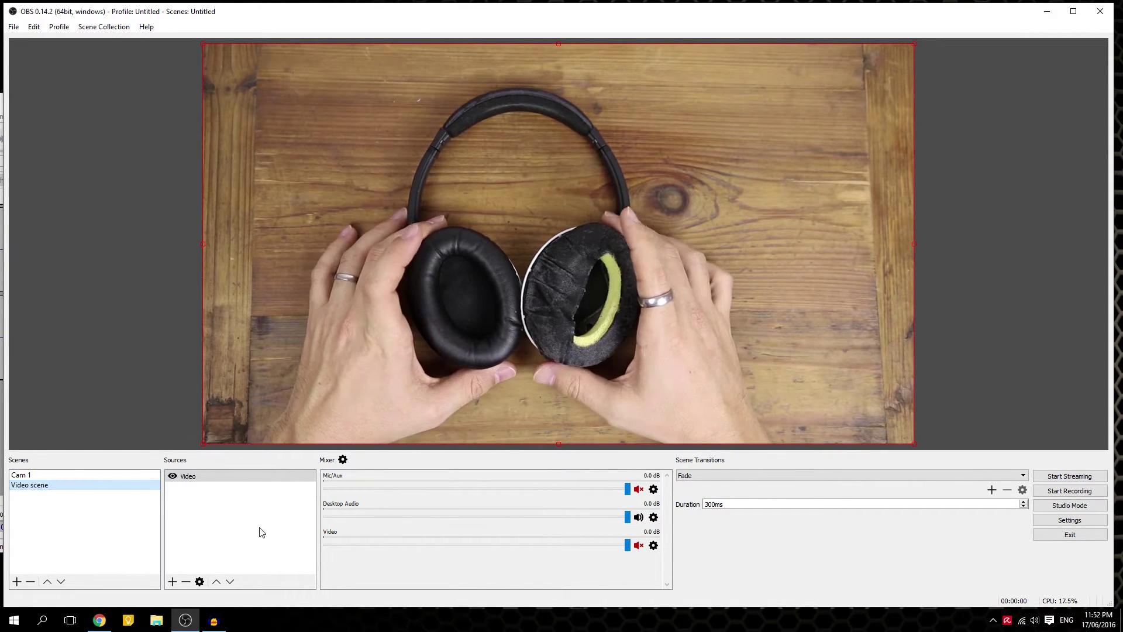
Add a new scene named "Picture"
click(17, 581)
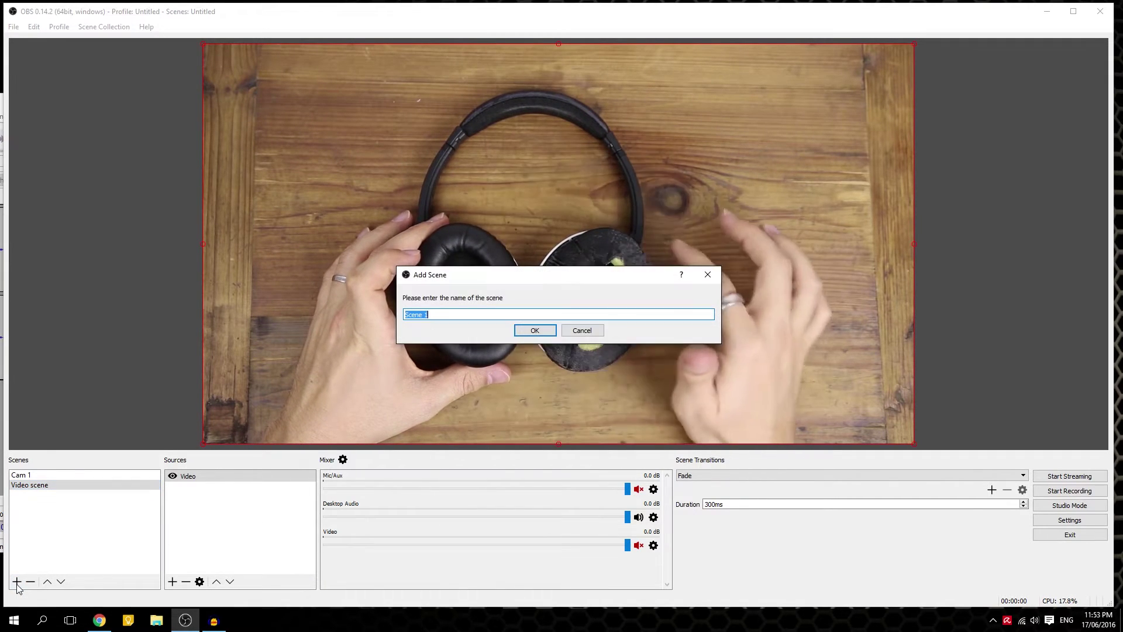
text(P)
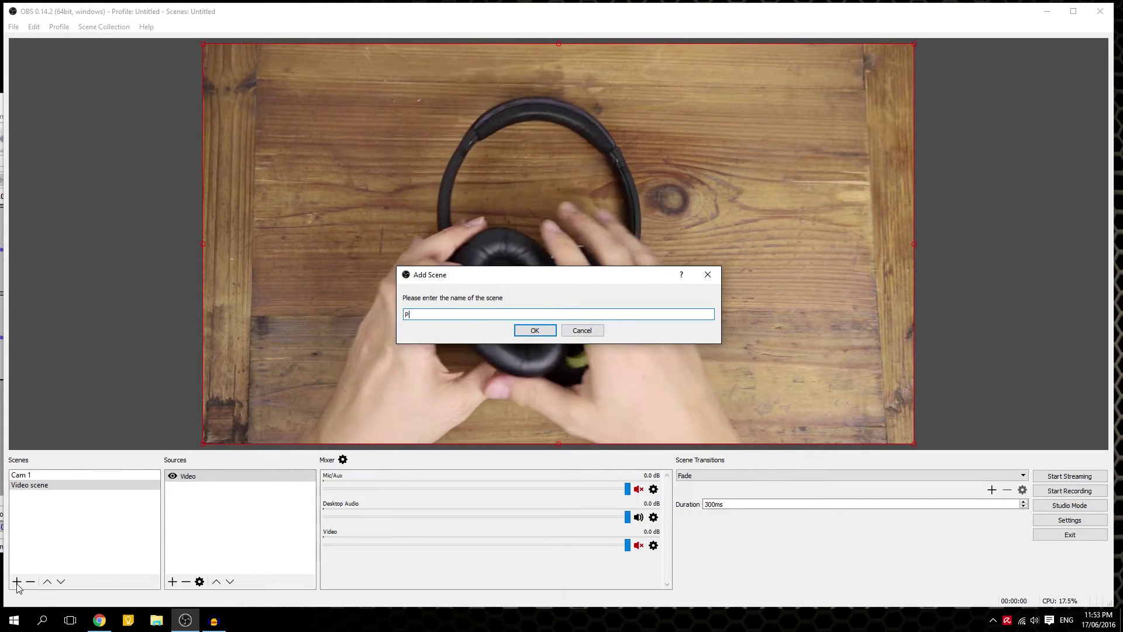
text(icture)
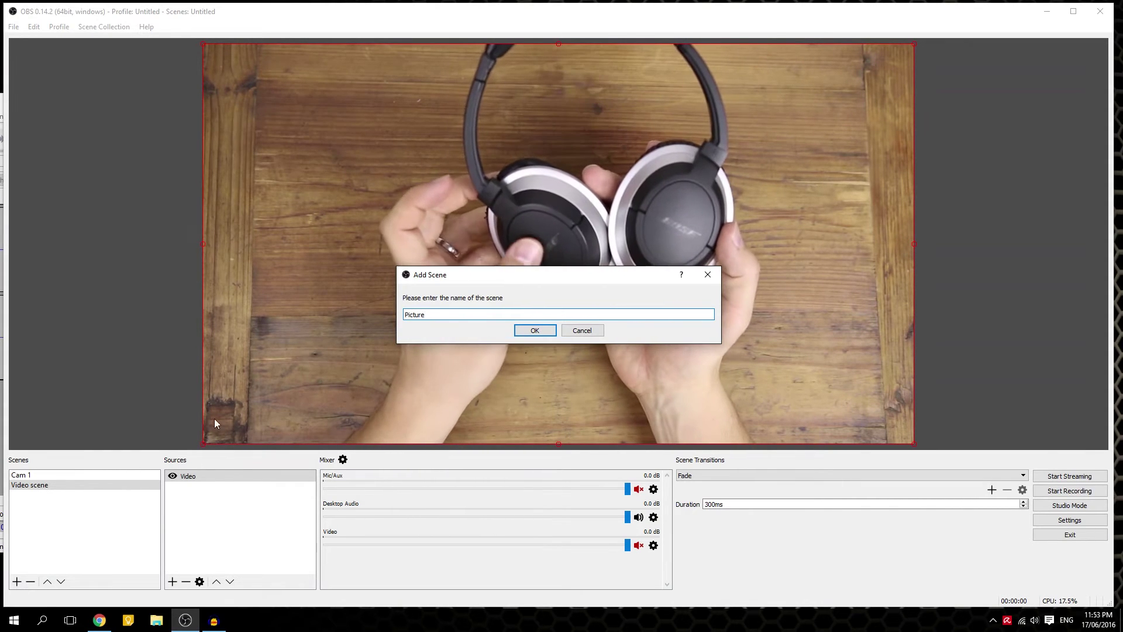
click(534, 331)
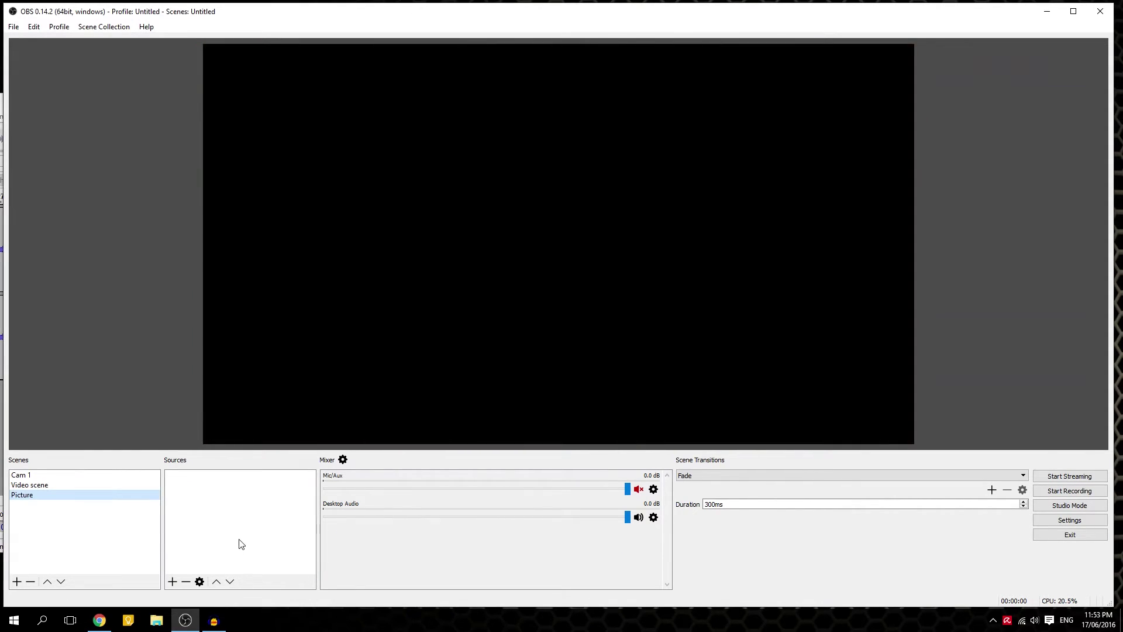
Add an image source to the Picture scene using Meercat_Periscope_Ways-to-Use-01.png from the Pictures folder
click(173, 582)
click(227, 472)
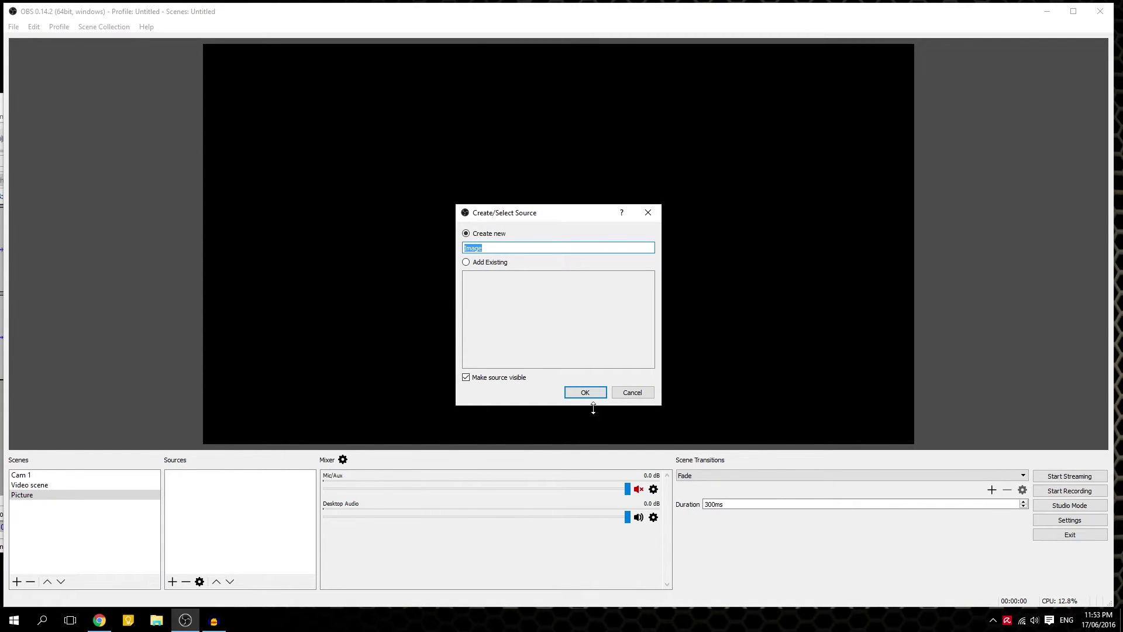
click(585, 392)
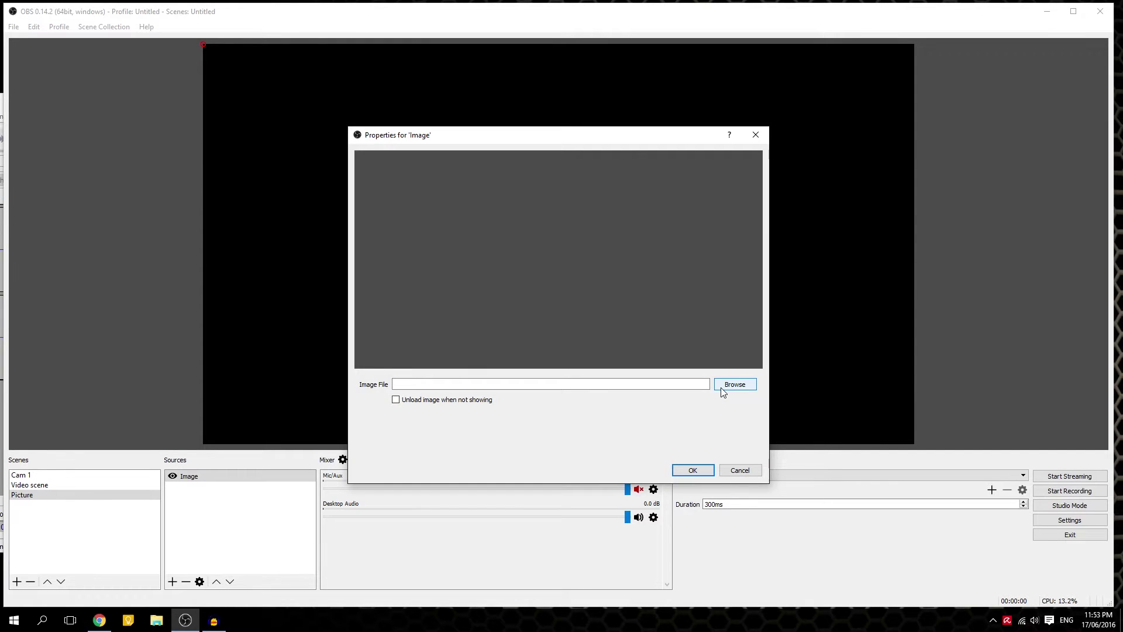
click(731, 387)
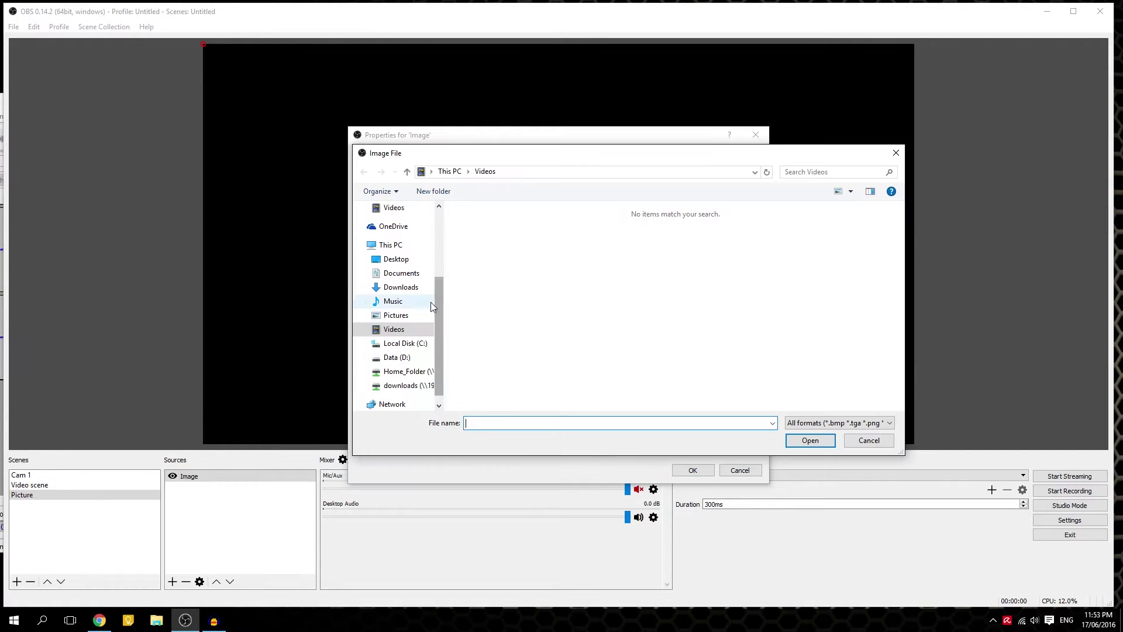
click(403, 319)
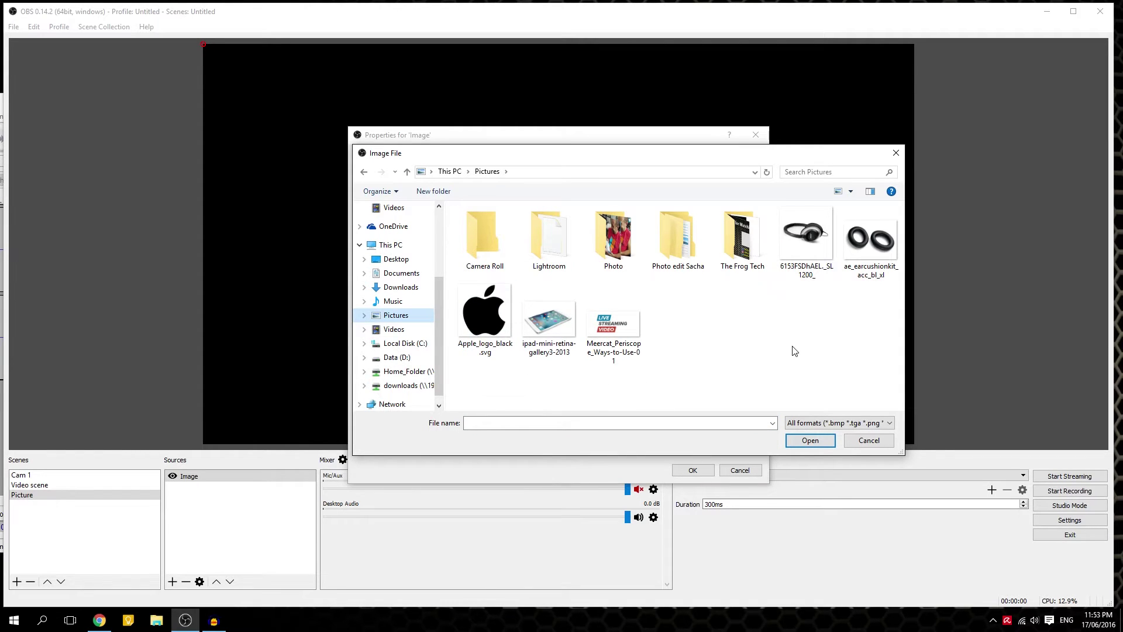
double_click(618, 331)
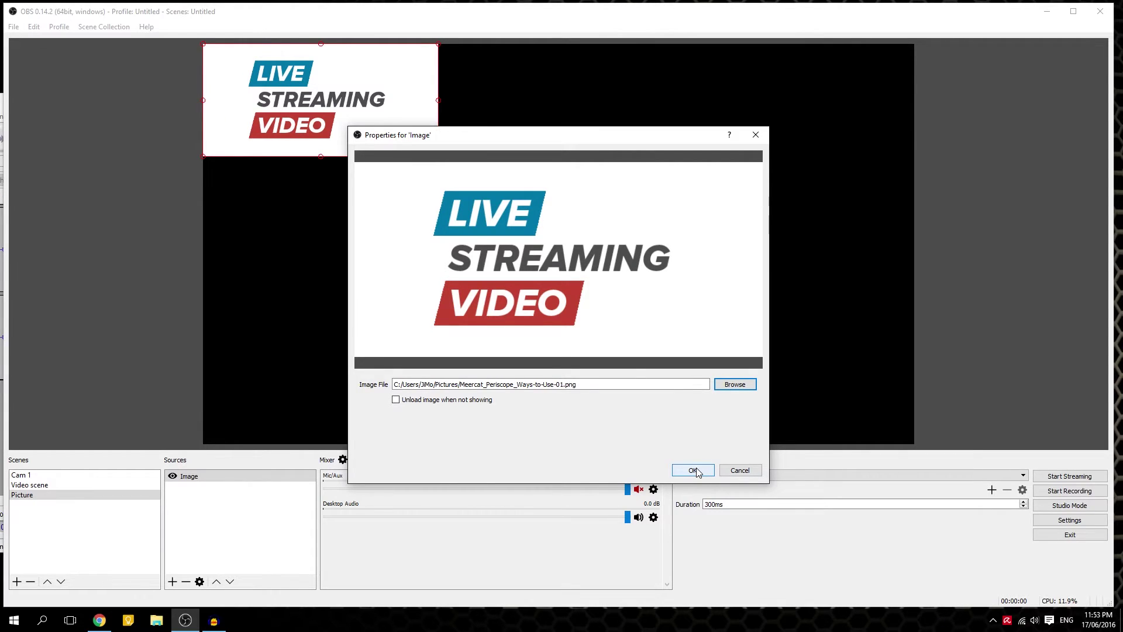
click(693, 471)
Enlarge the Live Streaming Video image to the full canvas width and centre it vertically
click(441, 154)
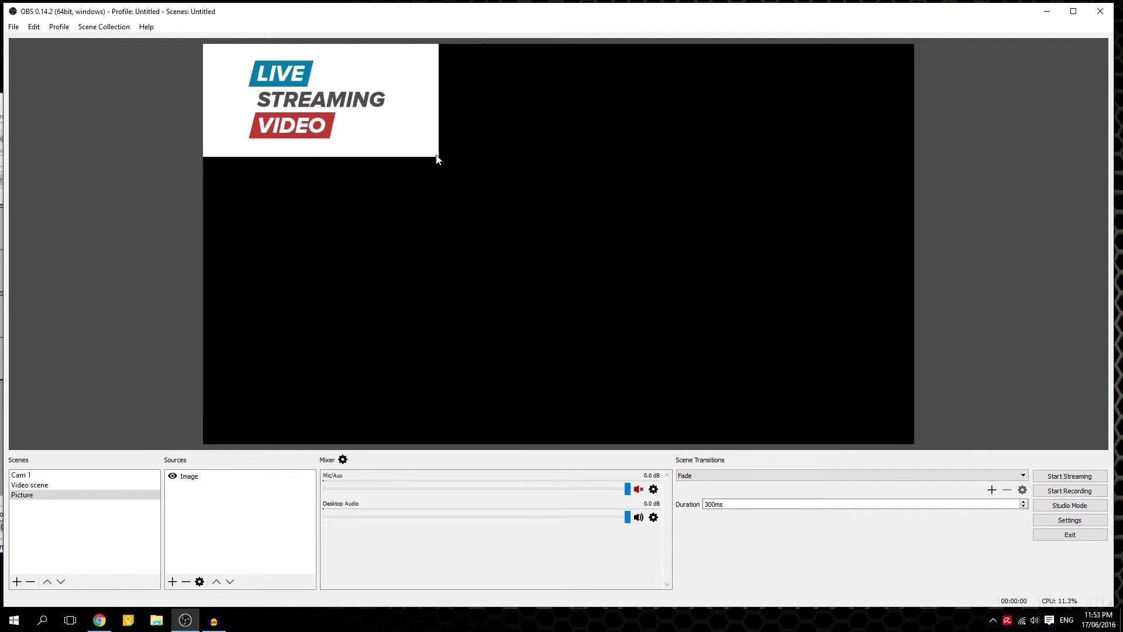
click(436, 155)
drag(438, 156, 595, 378)
click(210, 554)
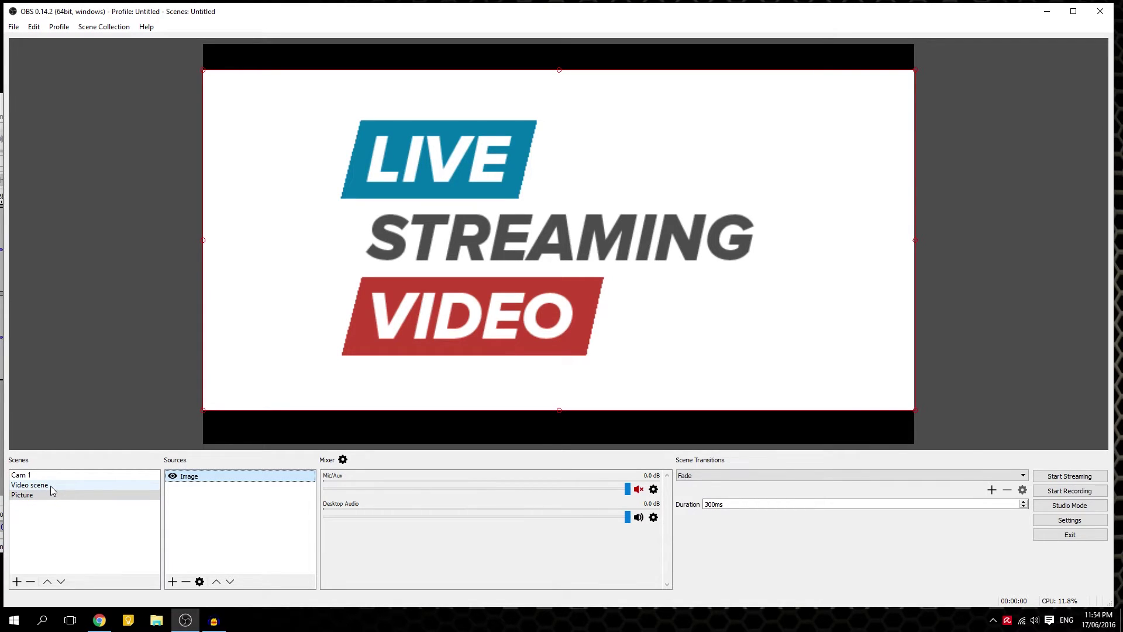
Choose Fade as the scene transition and try it by switching to Video scene and on to Cam 1
click(874, 476)
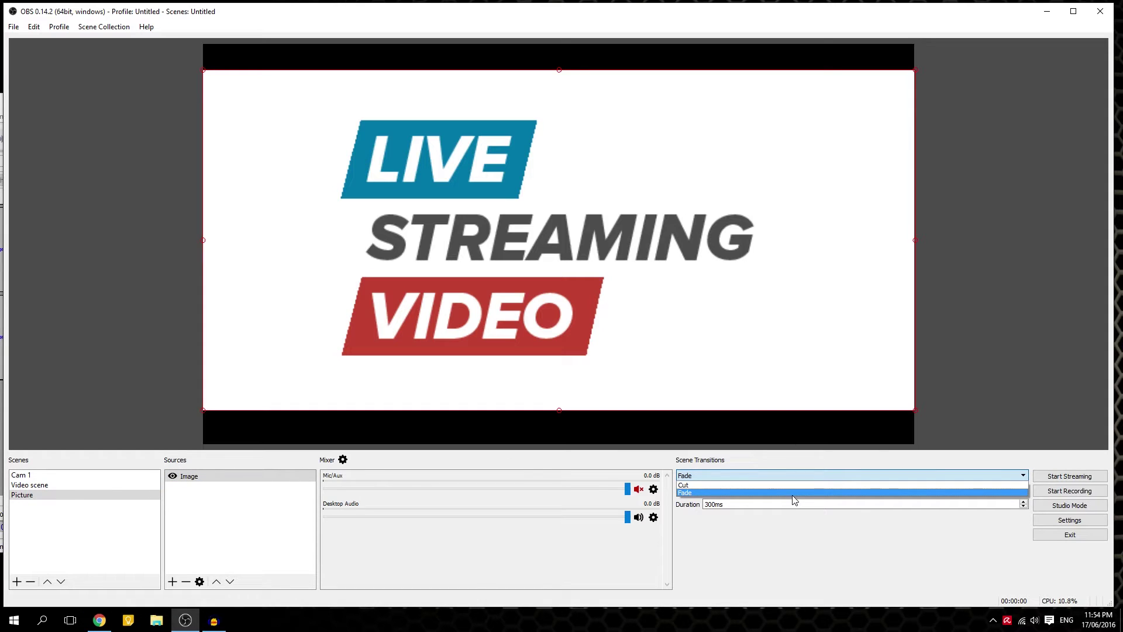
click(791, 493)
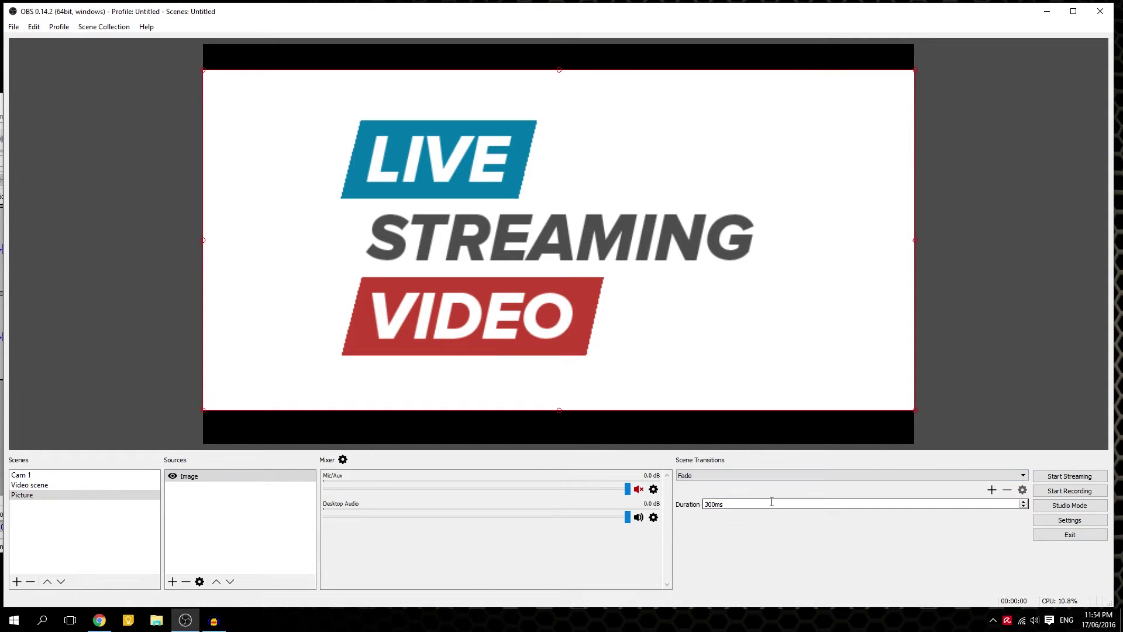
click(30, 486)
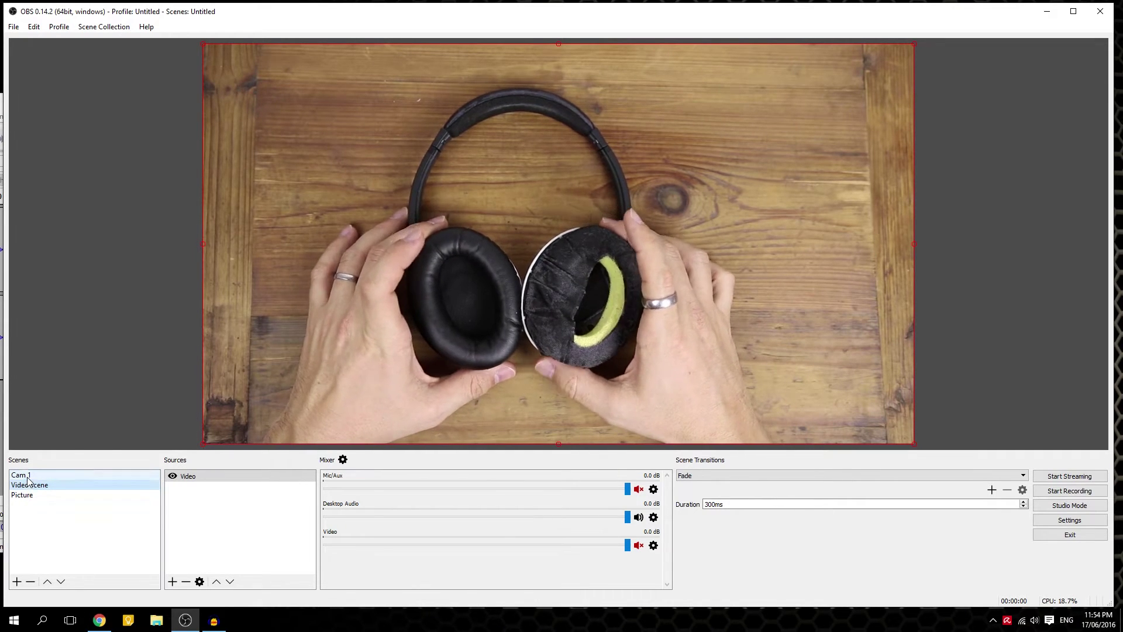
click(28, 476)
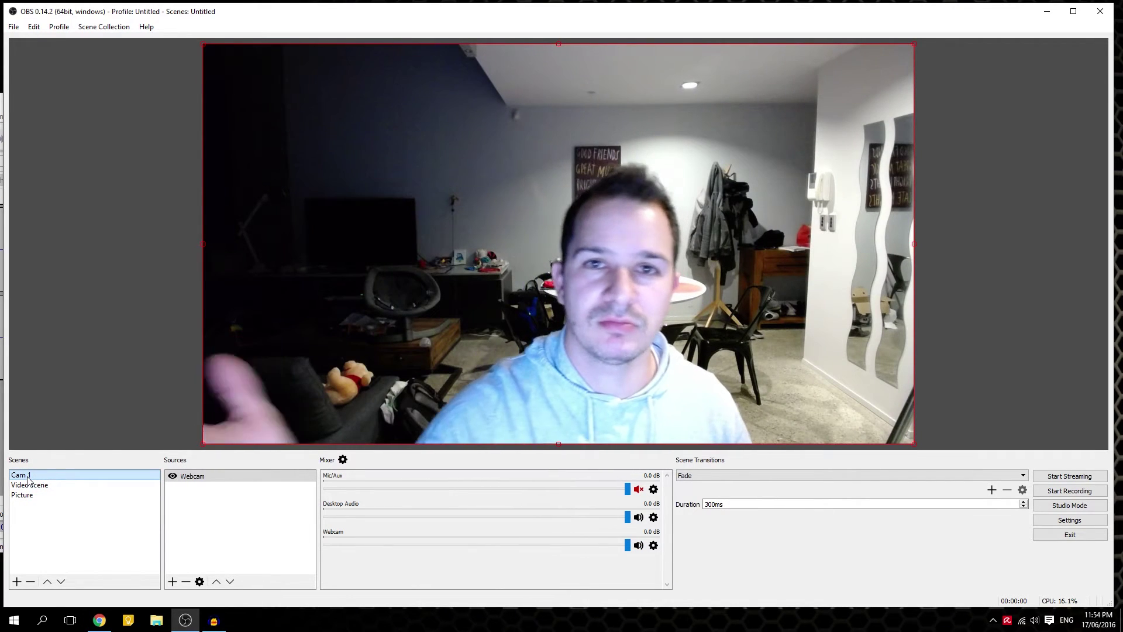
Switch to the Picture scene, and add a new scene named "Monitor"
click(39, 496)
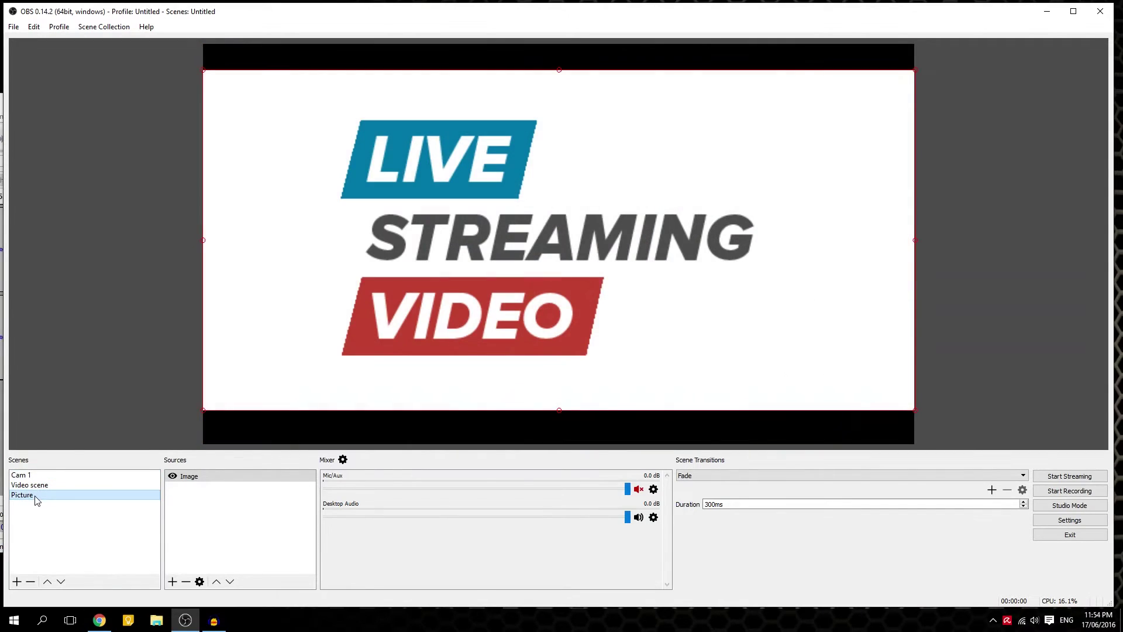
click(17, 581)
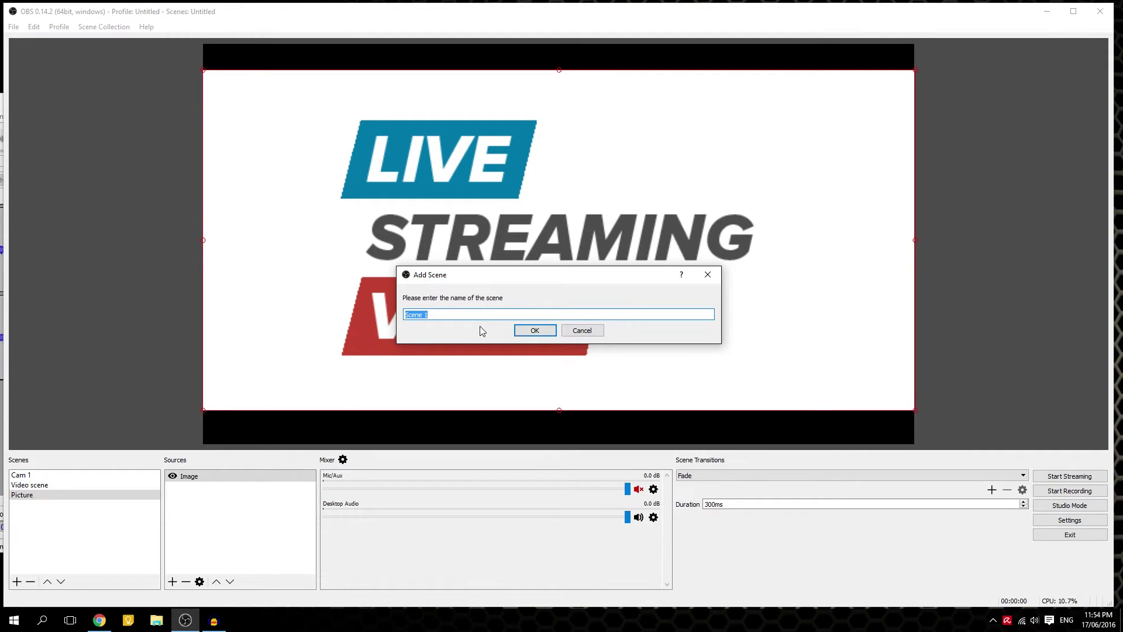
text(Monitor)
click(527, 330)
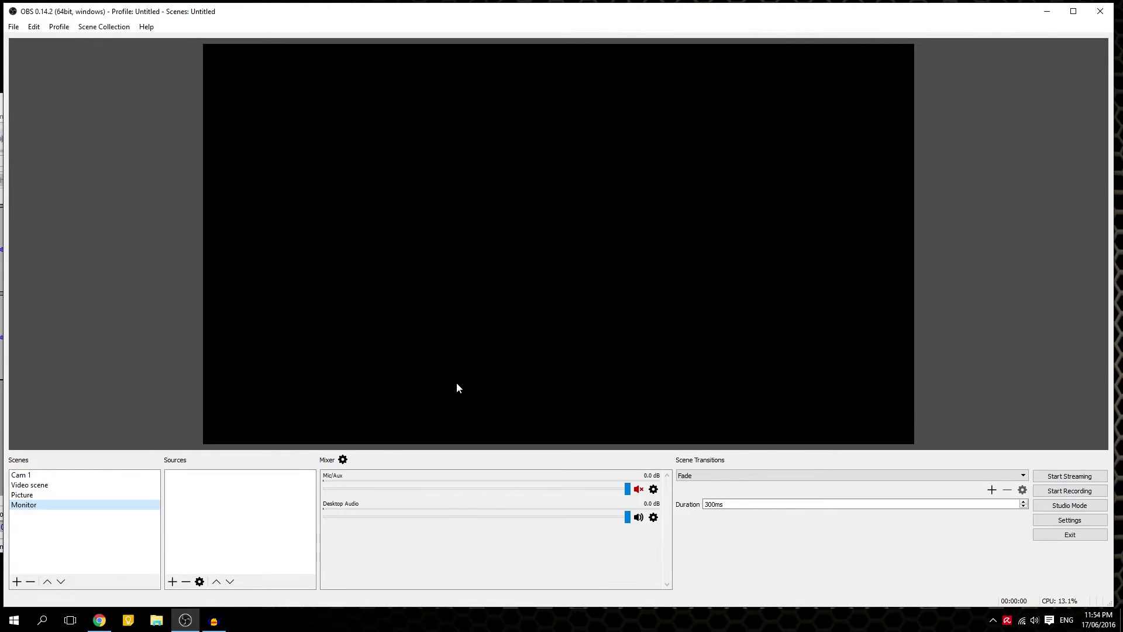
Add a new Display Capture source to the Monitor scene, capturing Display 0 with the cursor included
click(173, 583)
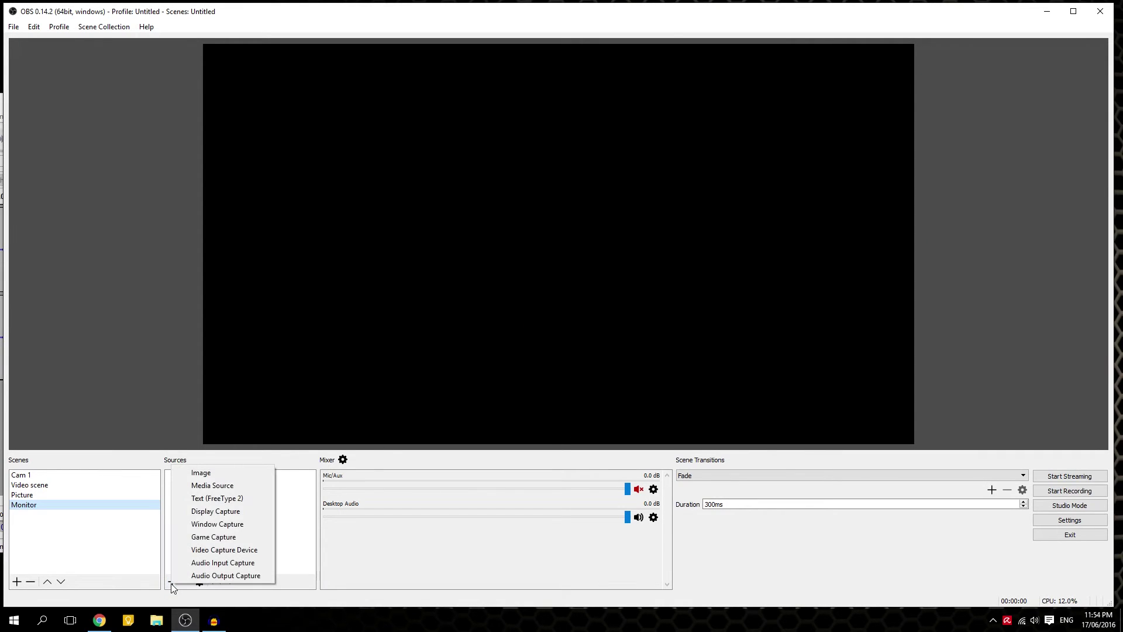
click(249, 512)
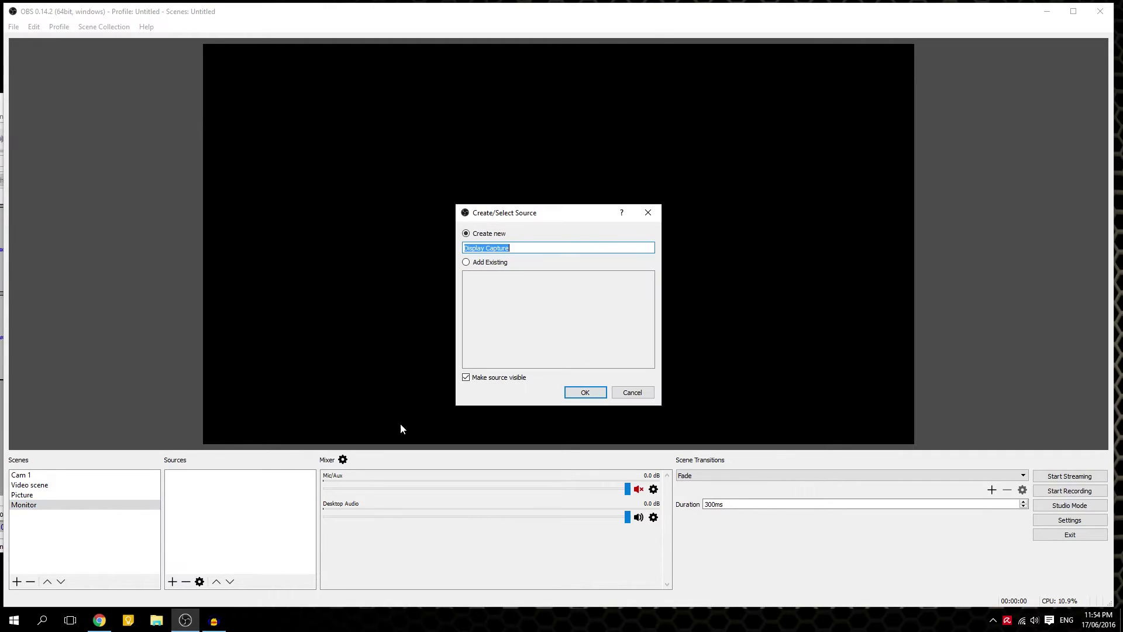
click(585, 393)
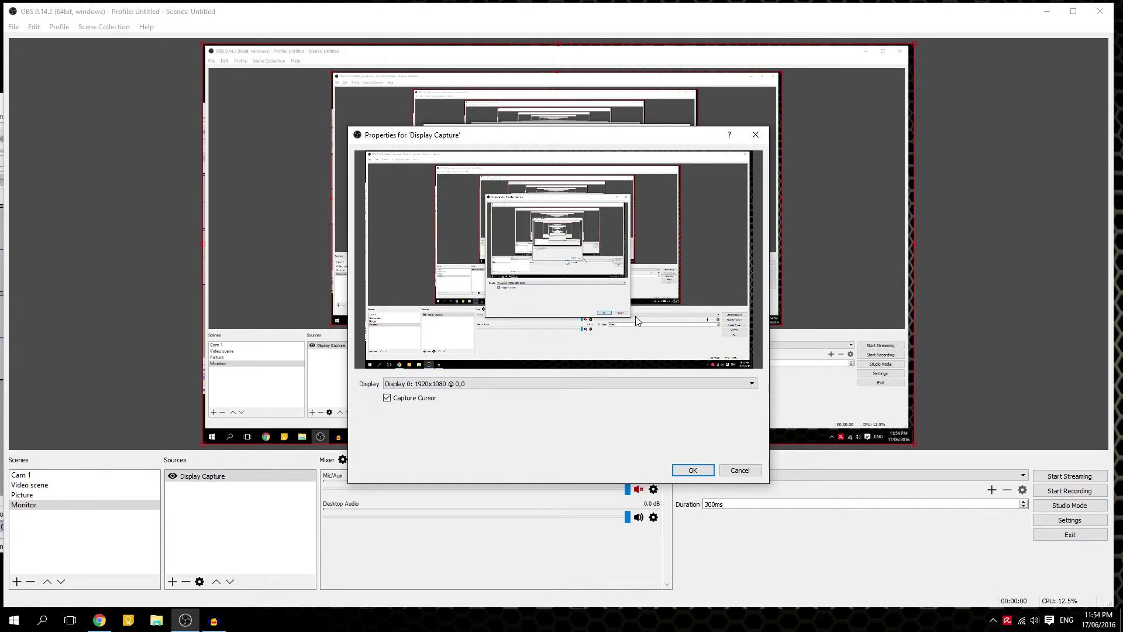
click(693, 470)
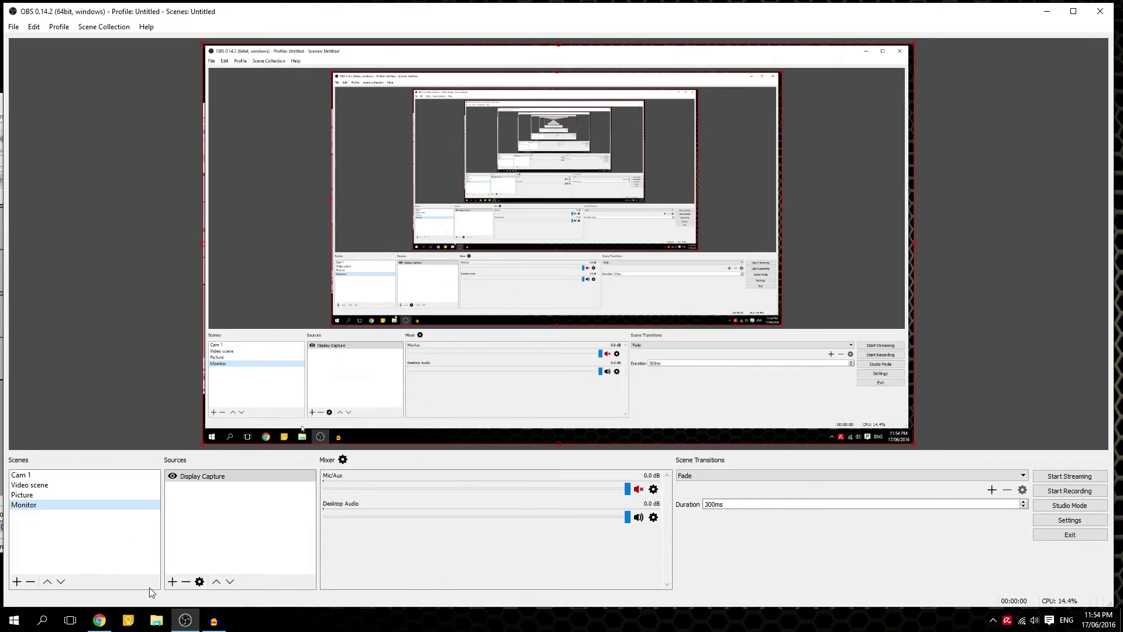
Try the fade between scenes by switching to Picture, Cam 1, Video scene, Picture and Monitor, ending back on Cam 1
click(33, 495)
click(24, 476)
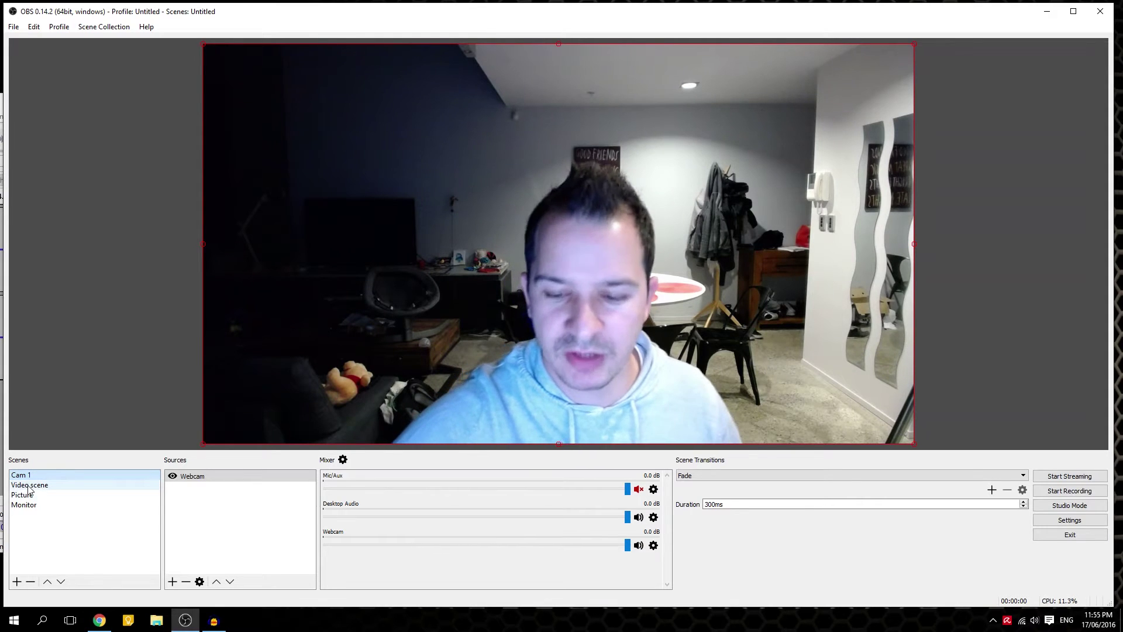
click(26, 486)
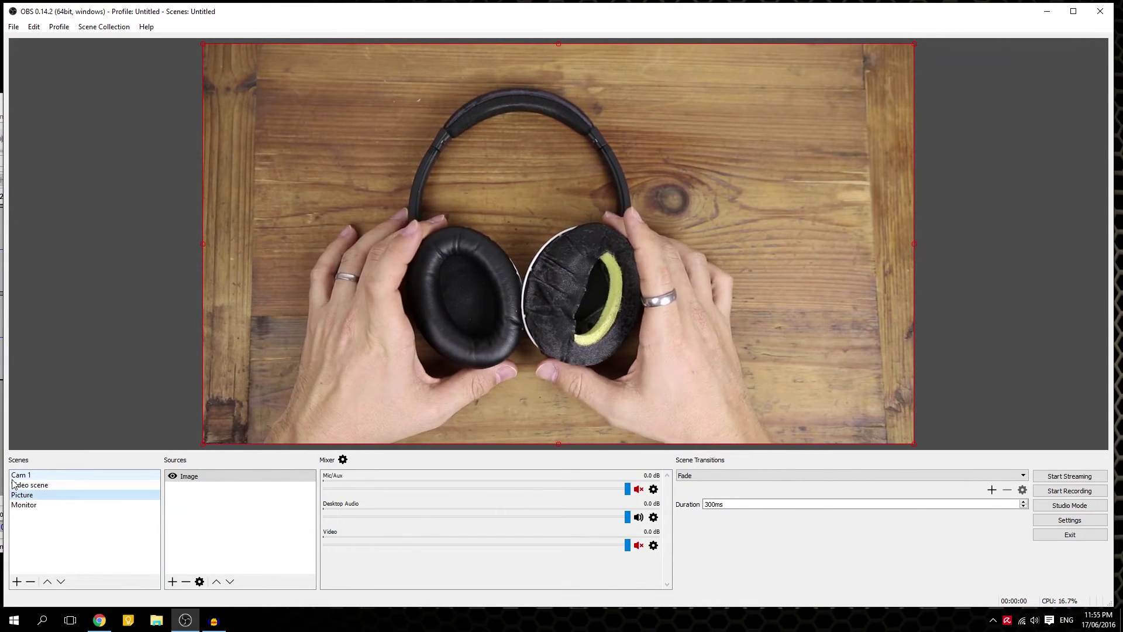
key(Down)
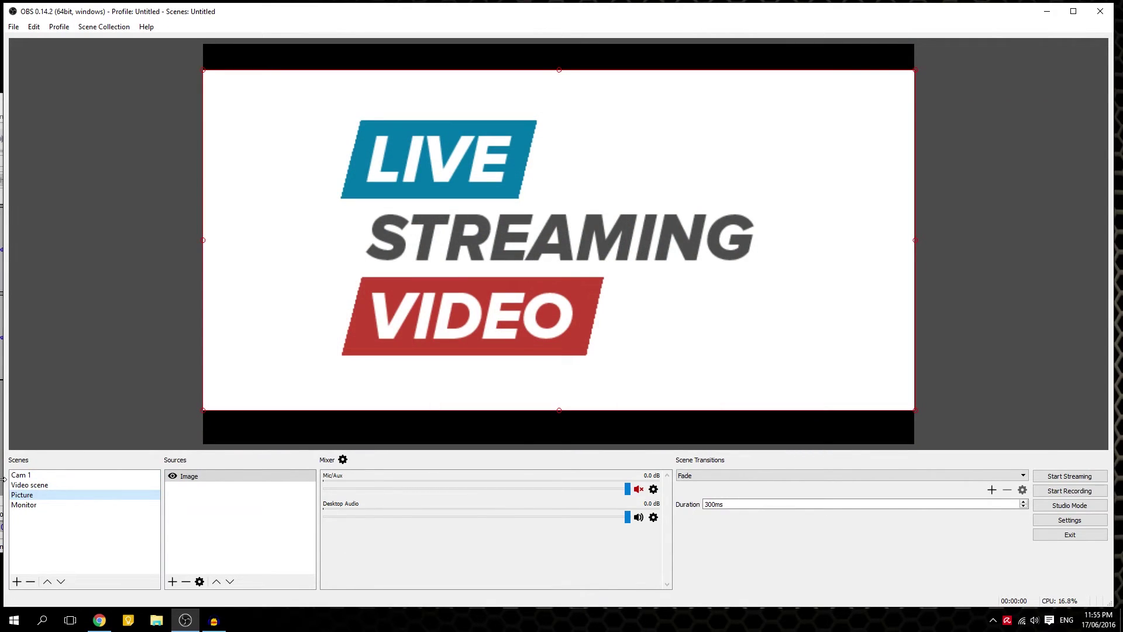
key(Down)
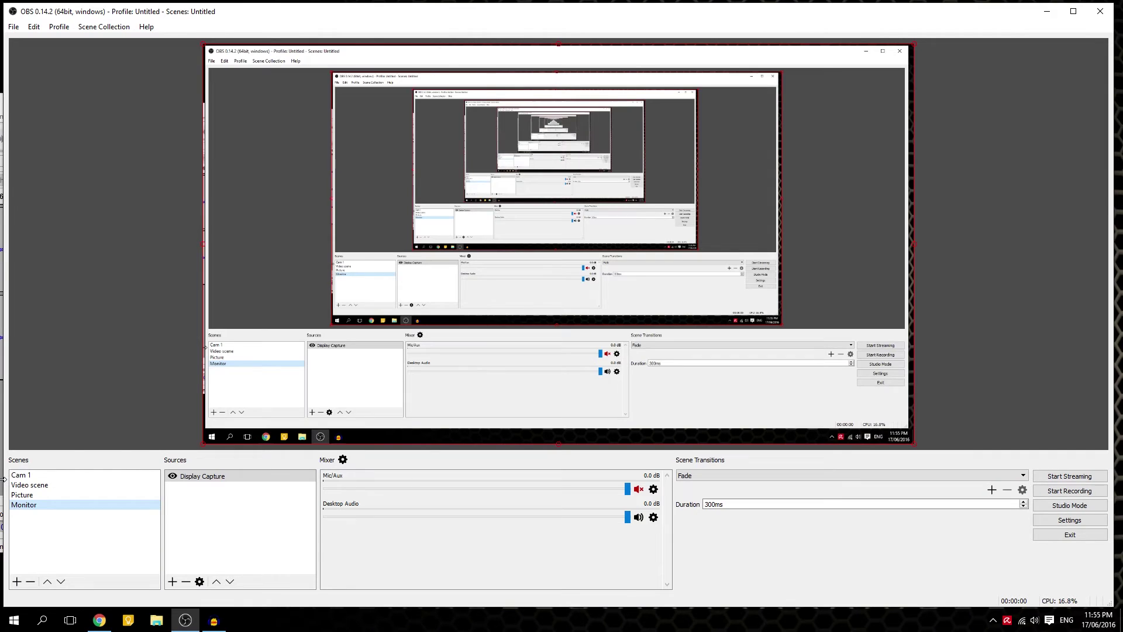
key(Up)
key(Up)
key(Up)
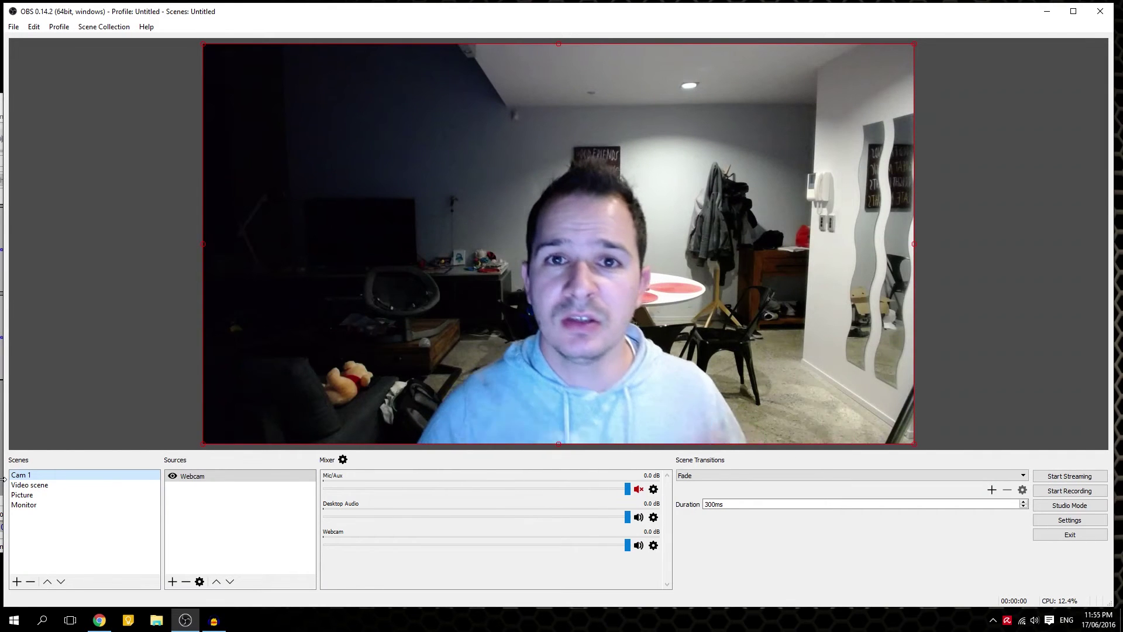
Add a new scene named "Scene"
click(17, 581)
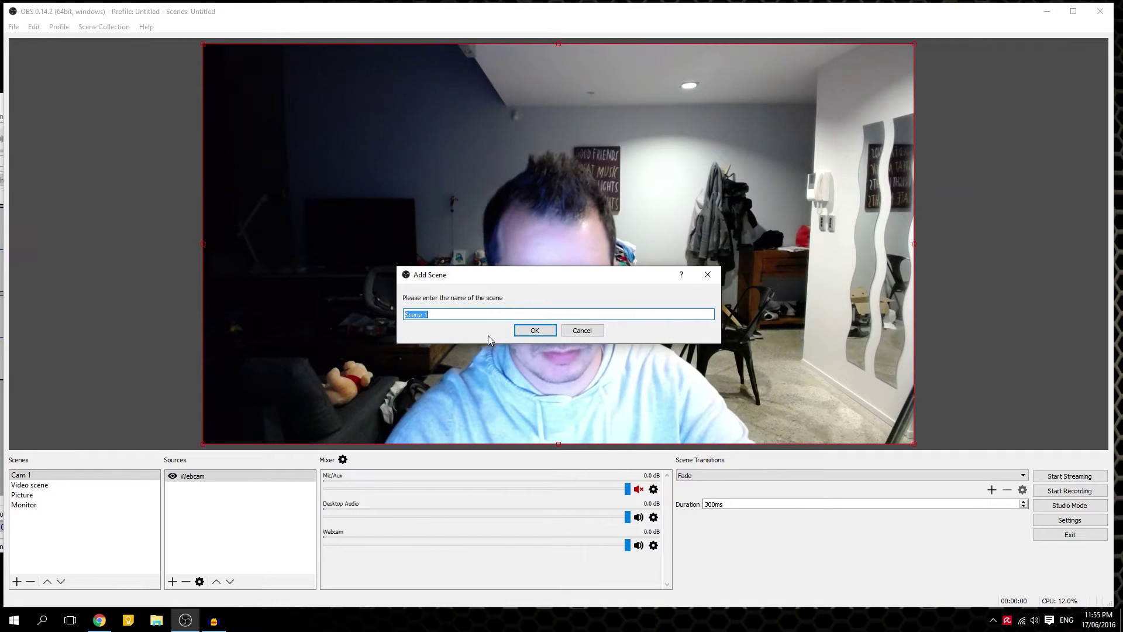
key(End)
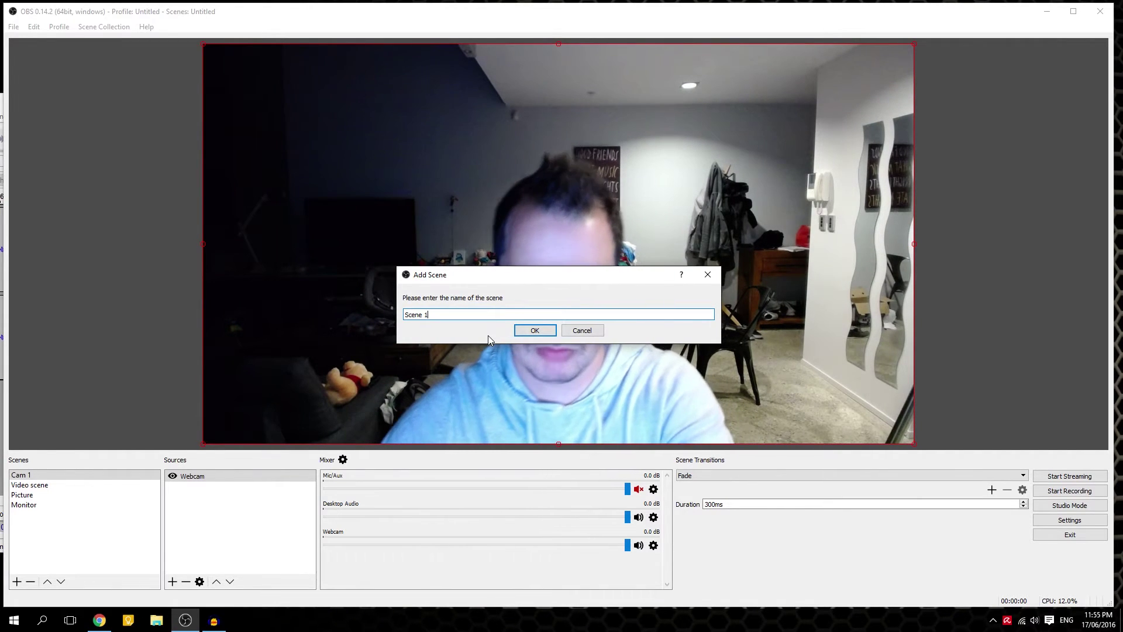
key(BackSpace)
key(BackSpace)
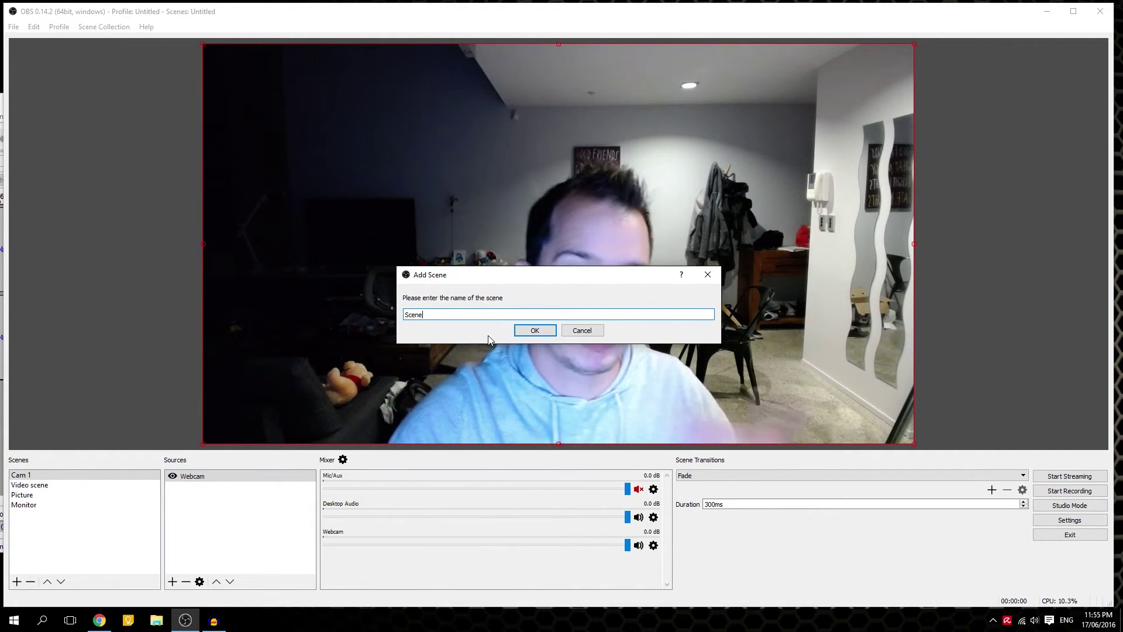
key(Return)
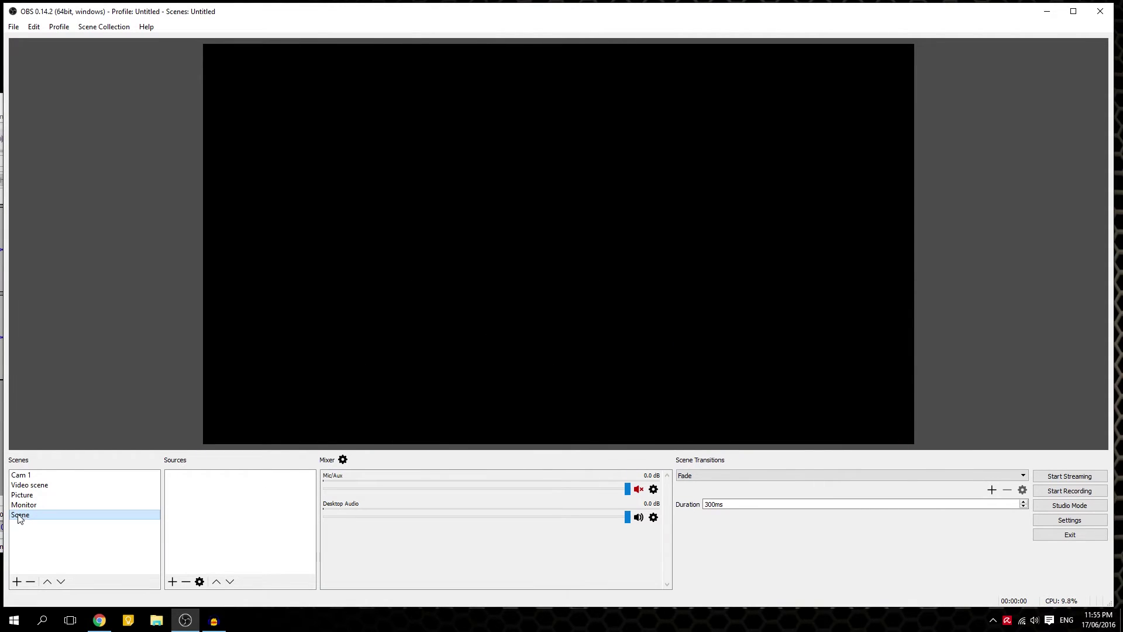
Add a new FreeType 2 text source named "Text" to the new scene
click(173, 582)
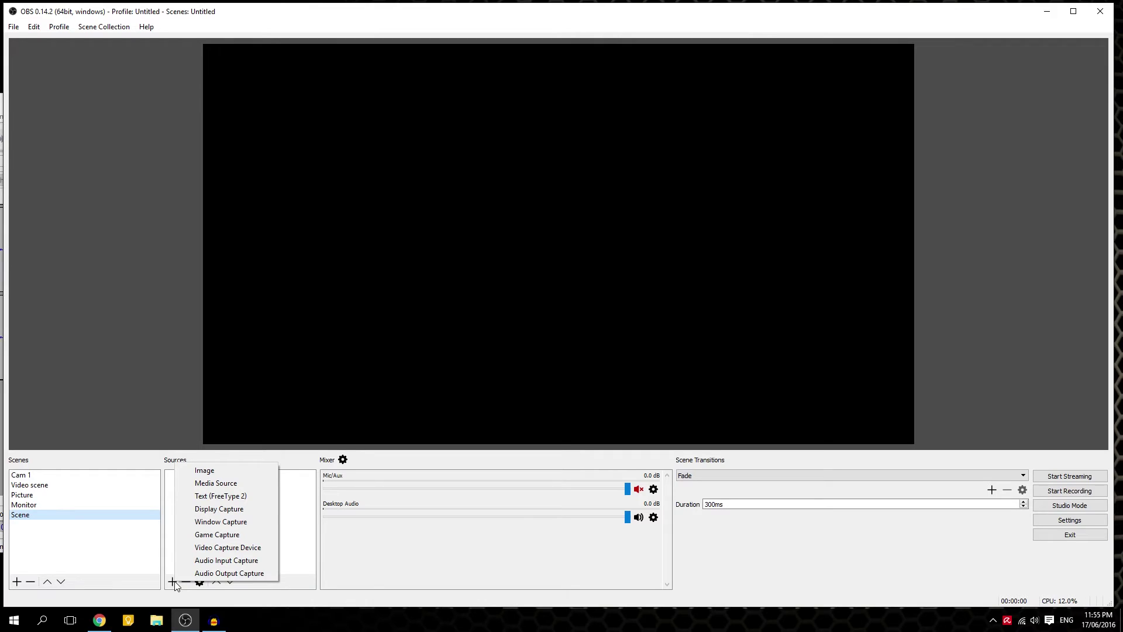
click(238, 497)
drag(479, 248, 539, 246)
key(BackSpace)
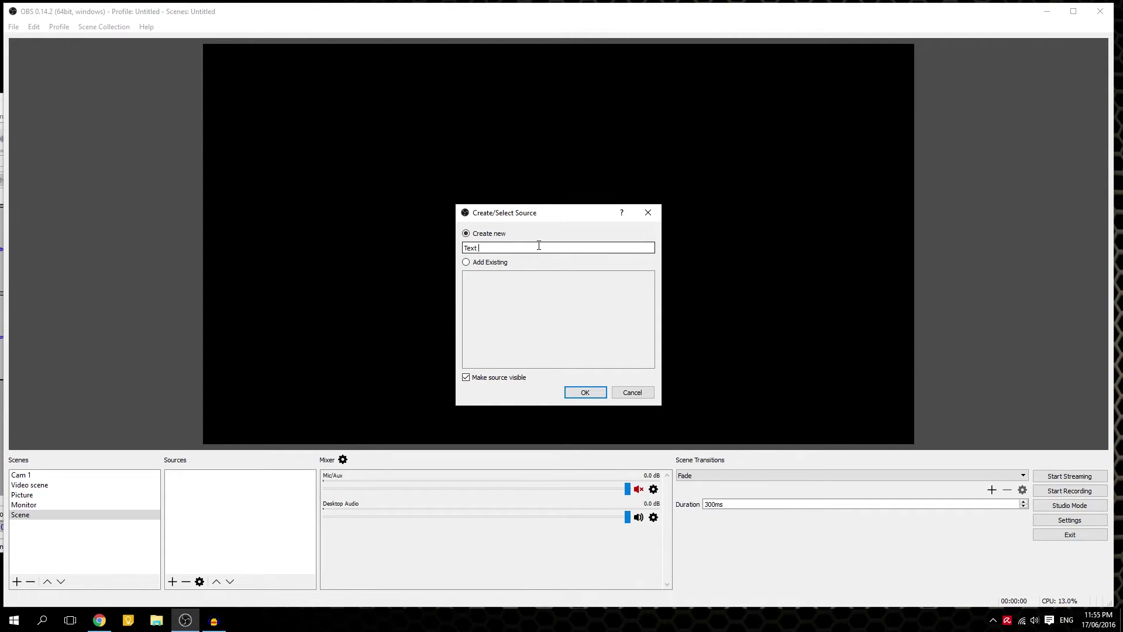
click(586, 392)
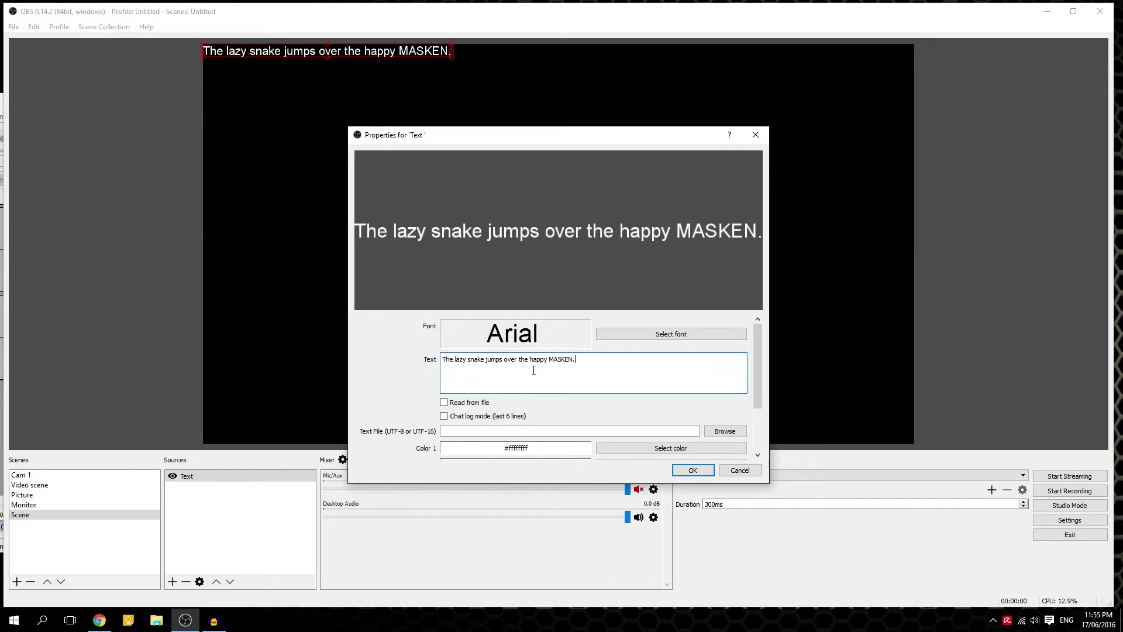
Replace the text source's sample sentence with "Welcome on The Frog Tech"
key(ctrl+a)
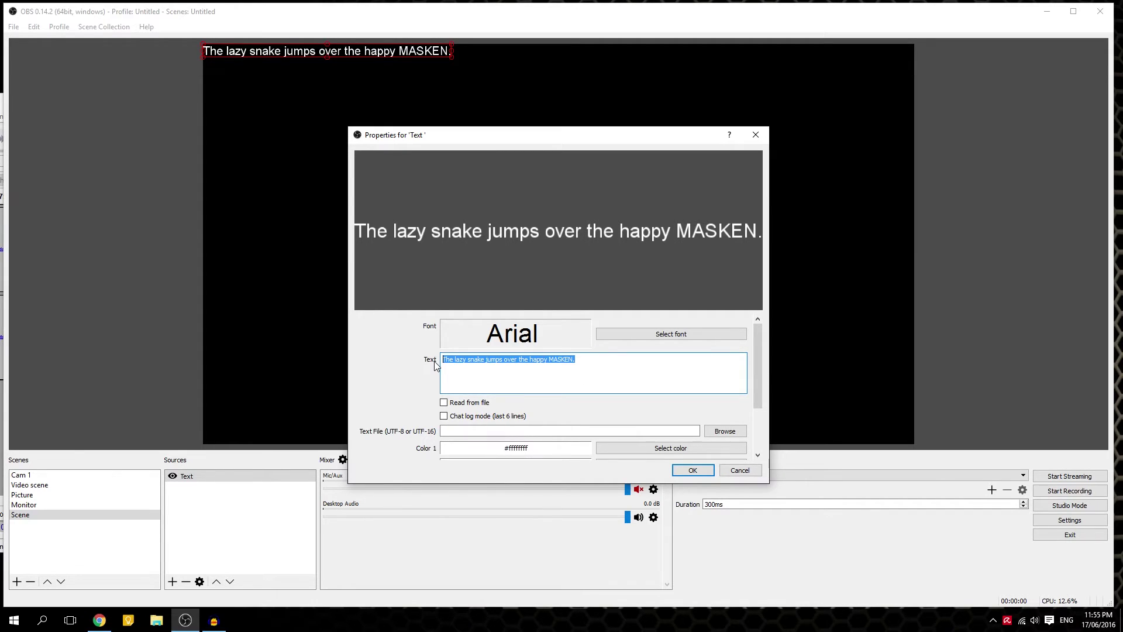
text(Welcome )
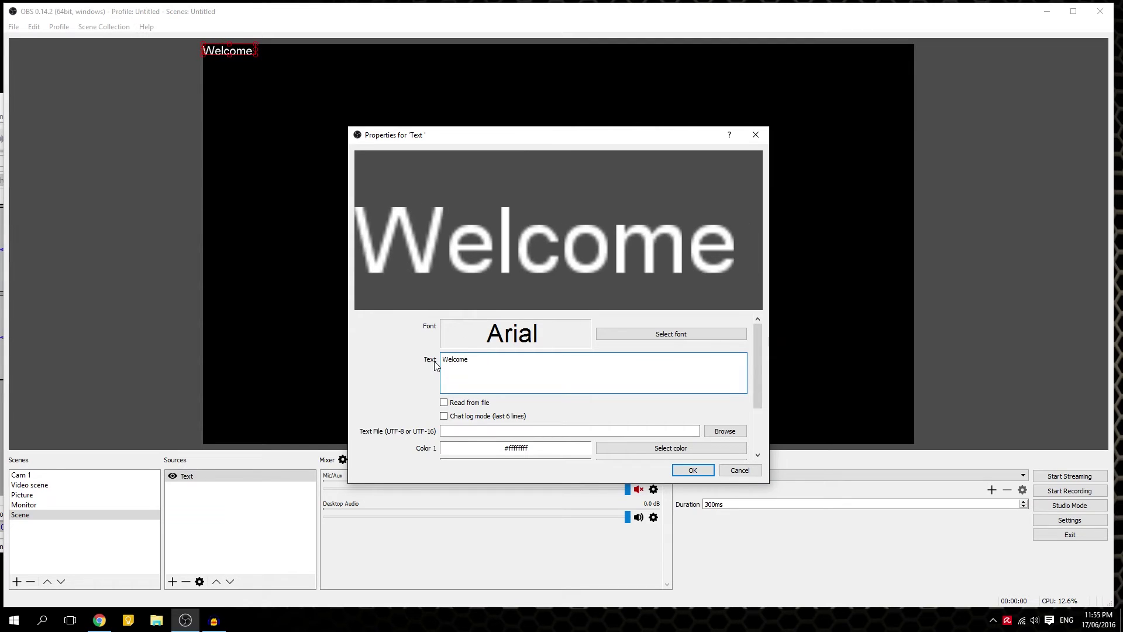
text(on)
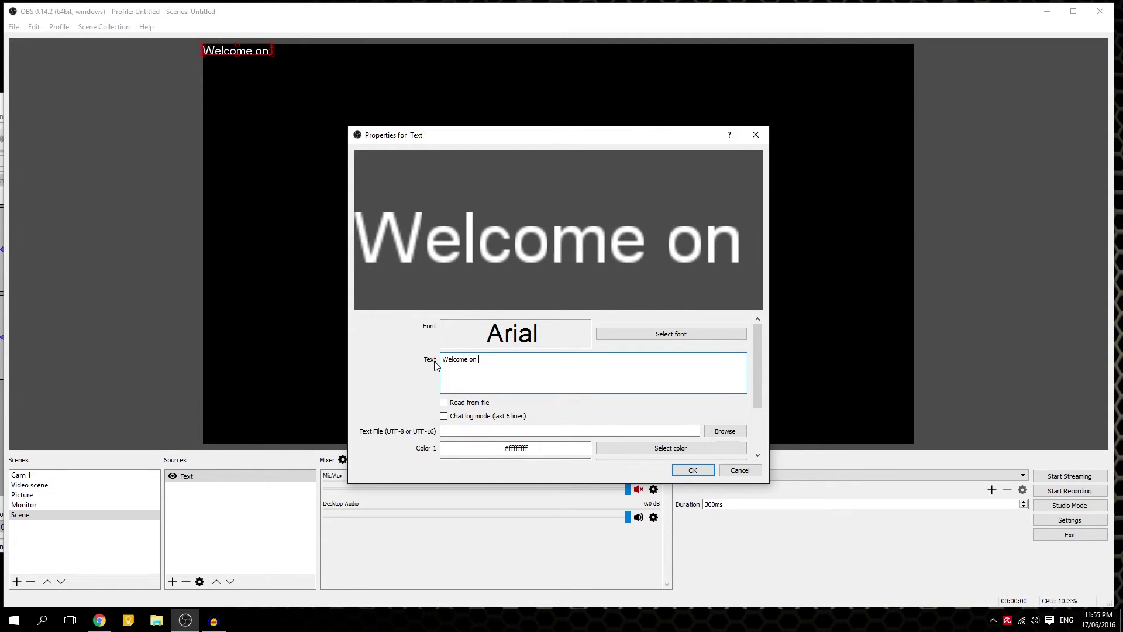
text( The Frog Tech)
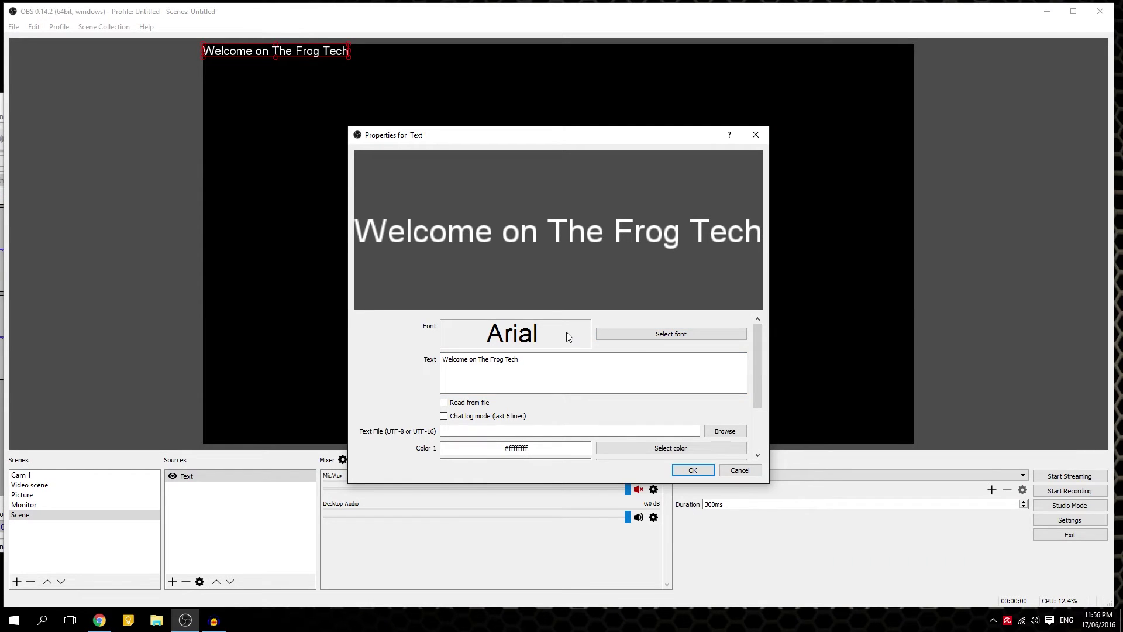
Set the font of the welcome text to ChunkFive Ex
click(632, 334)
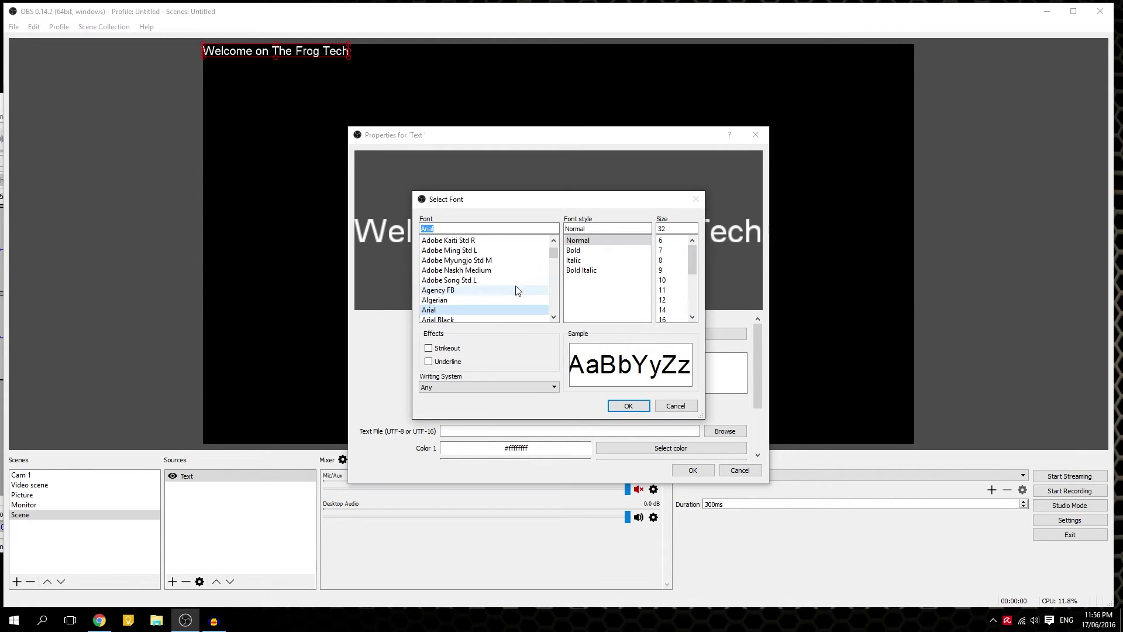
scroll(468, 291, down, 15)
click(467, 290)
key(Up)
key(Up)
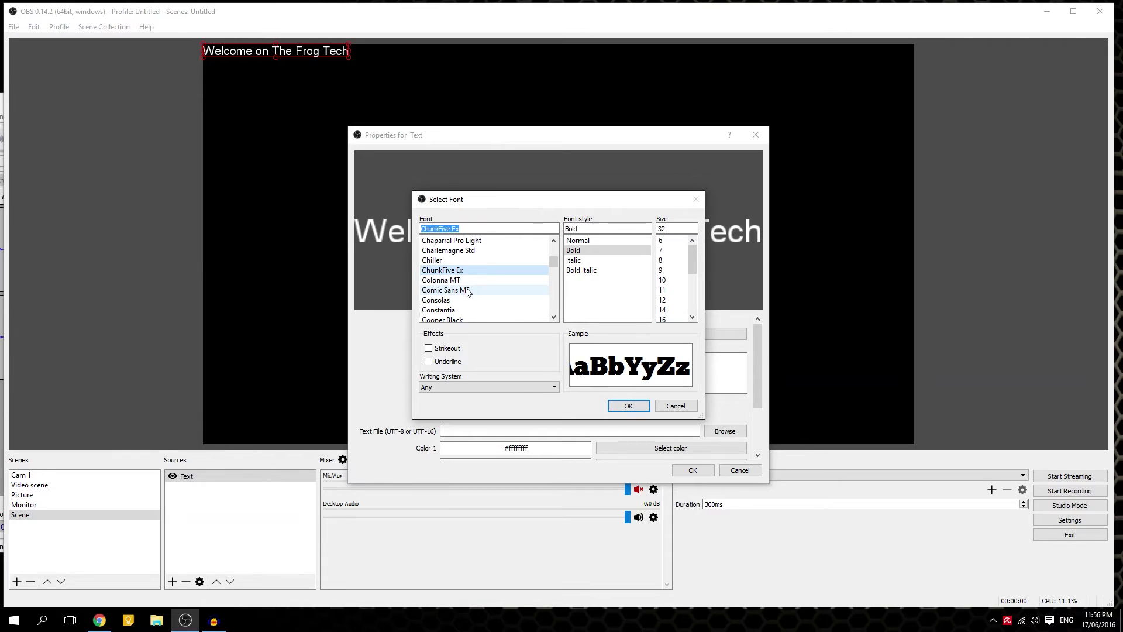
click(623, 406)
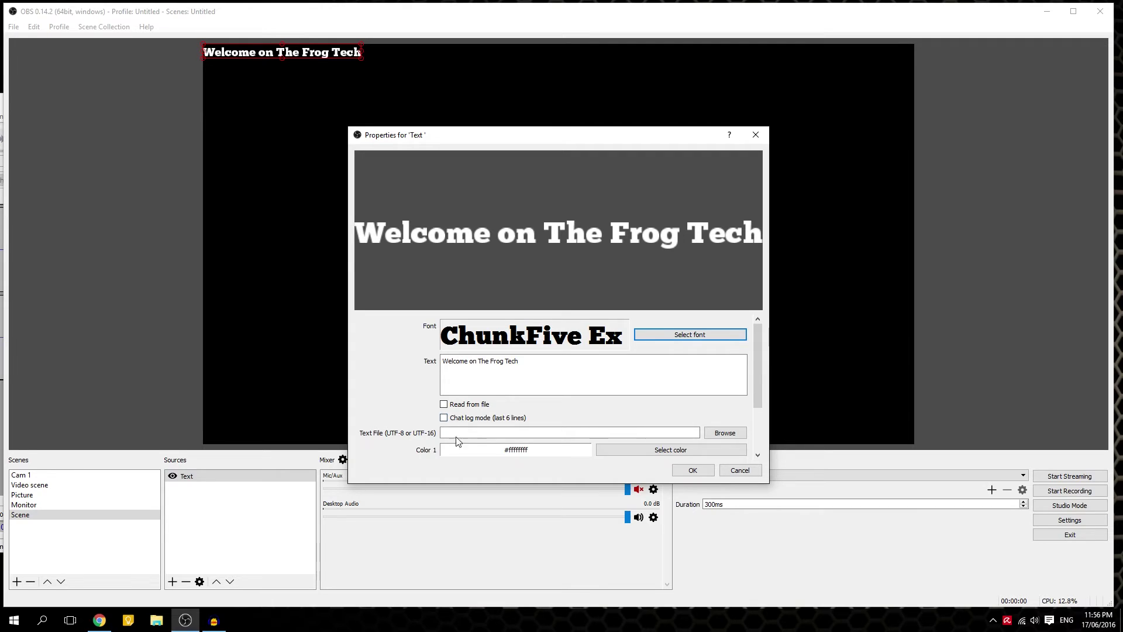
Accept the text properties, enlarge the welcome text to nearly the full canvas width, and place it near the canvas centre
click(692, 471)
drag(363, 57, 486, 240)
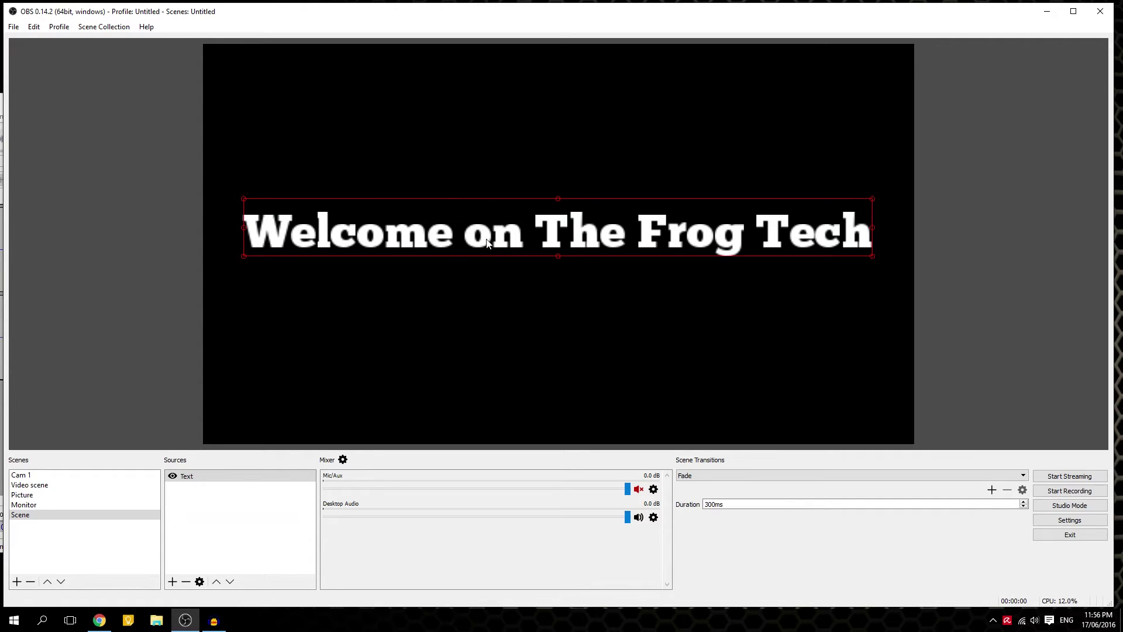
click(600, 286)
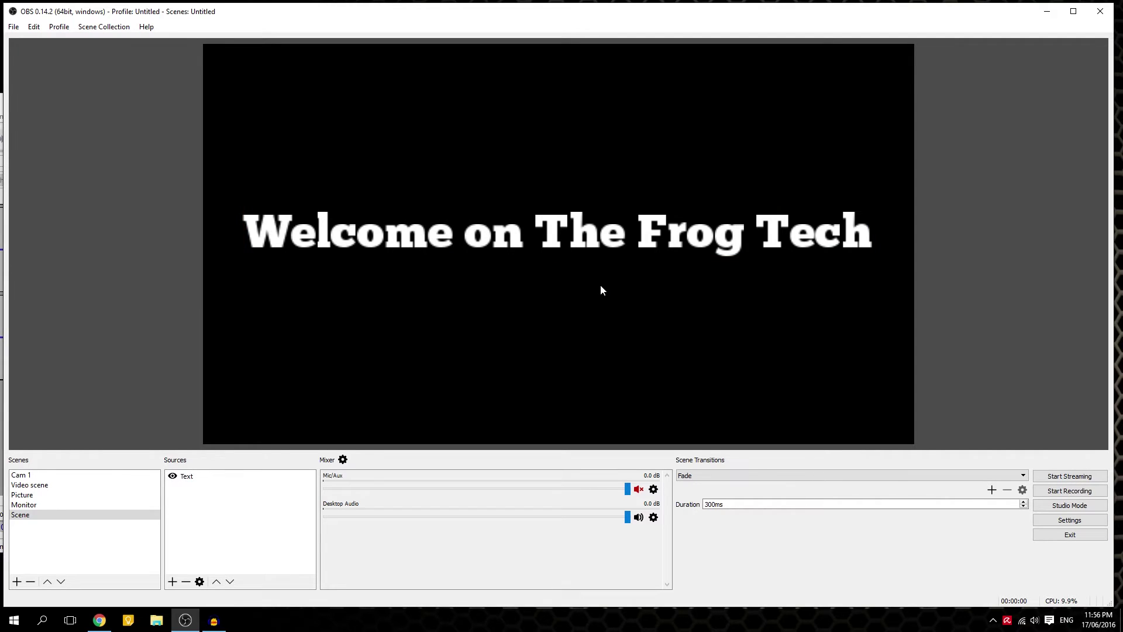
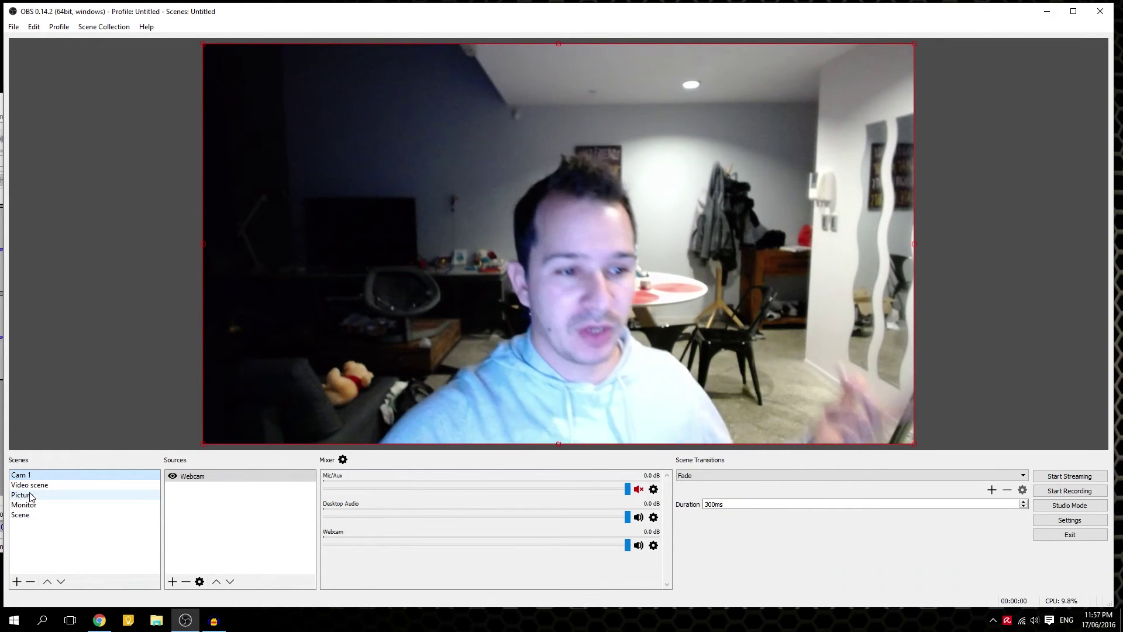
Preview the Video scene and the Monitor scene, and return to Cam 1
click(32, 485)
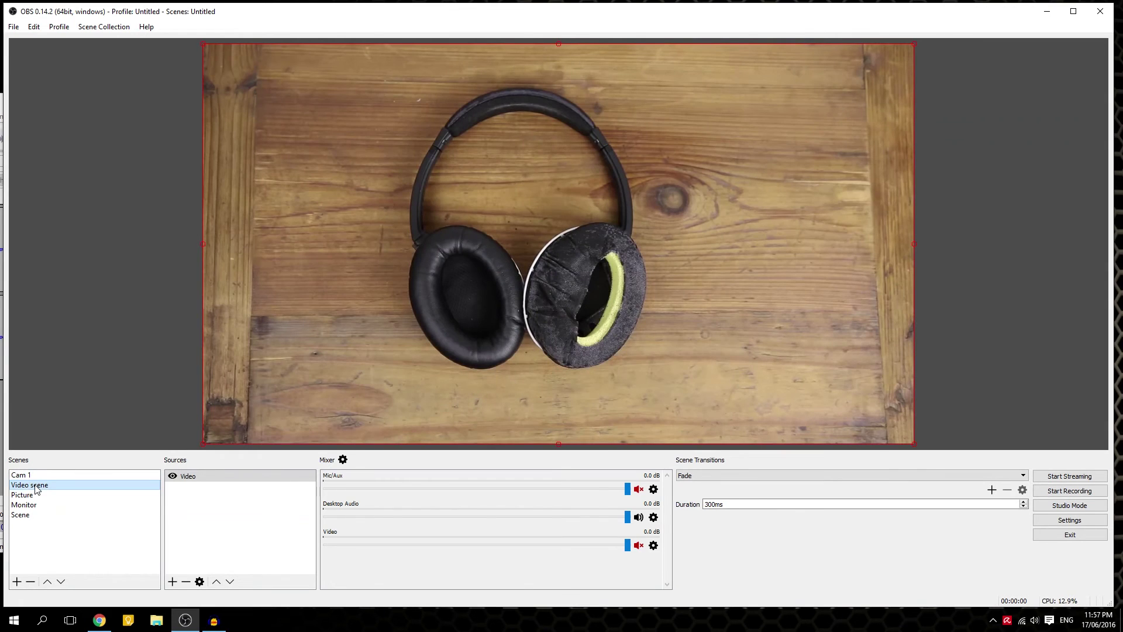
click(29, 505)
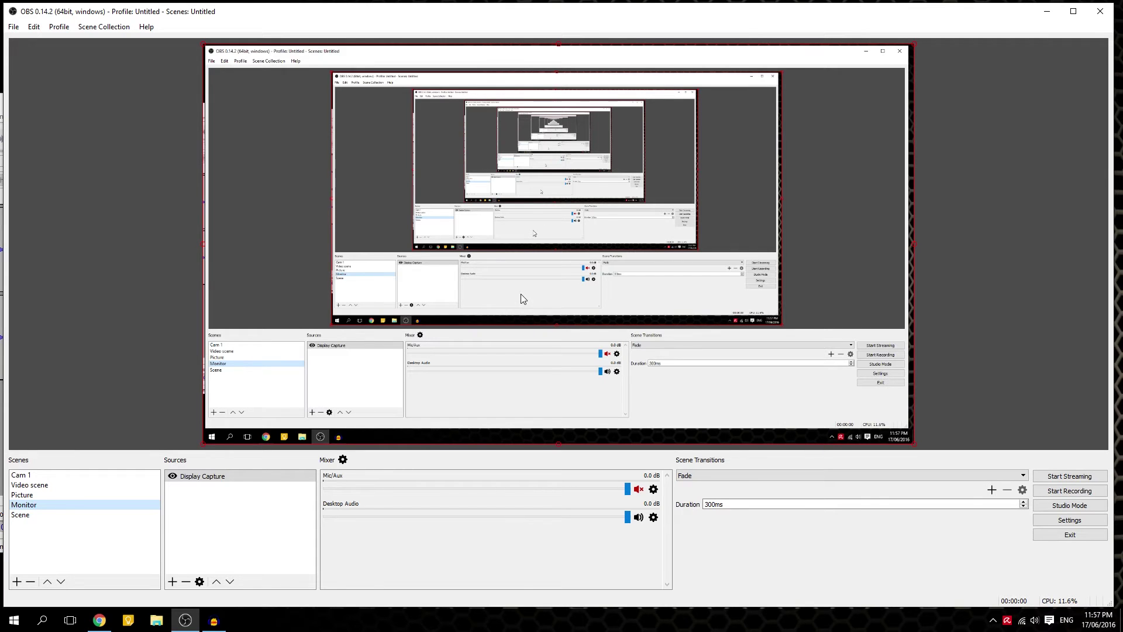
click(36, 478)
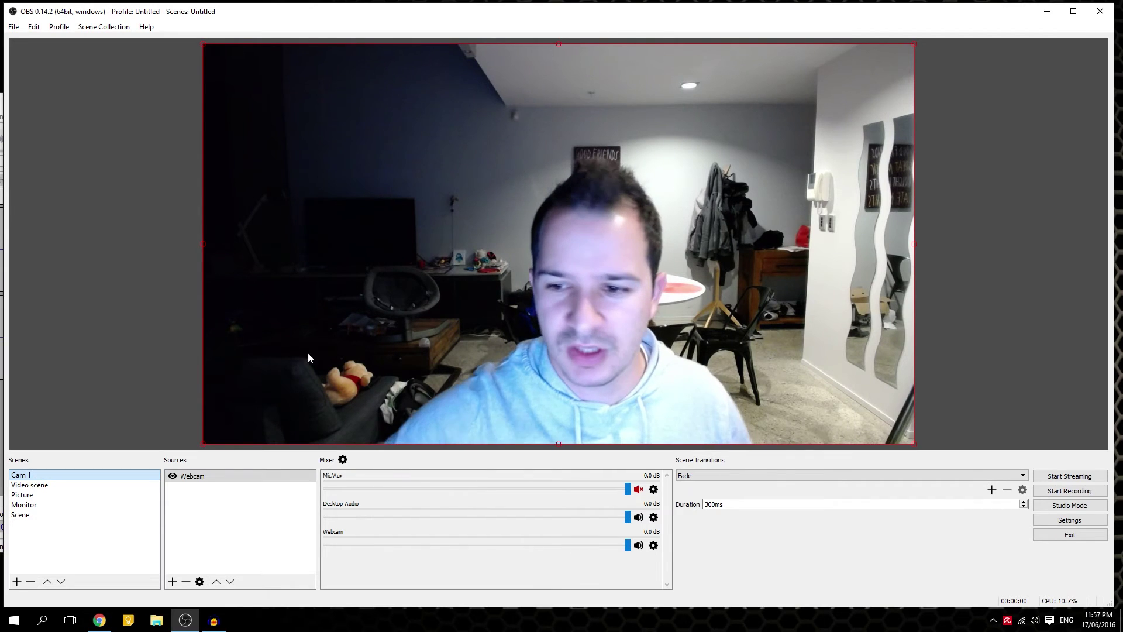
In the stream settings, keep the stream type as Streaming Services and set the service to Facebook Live
click(1070, 521)
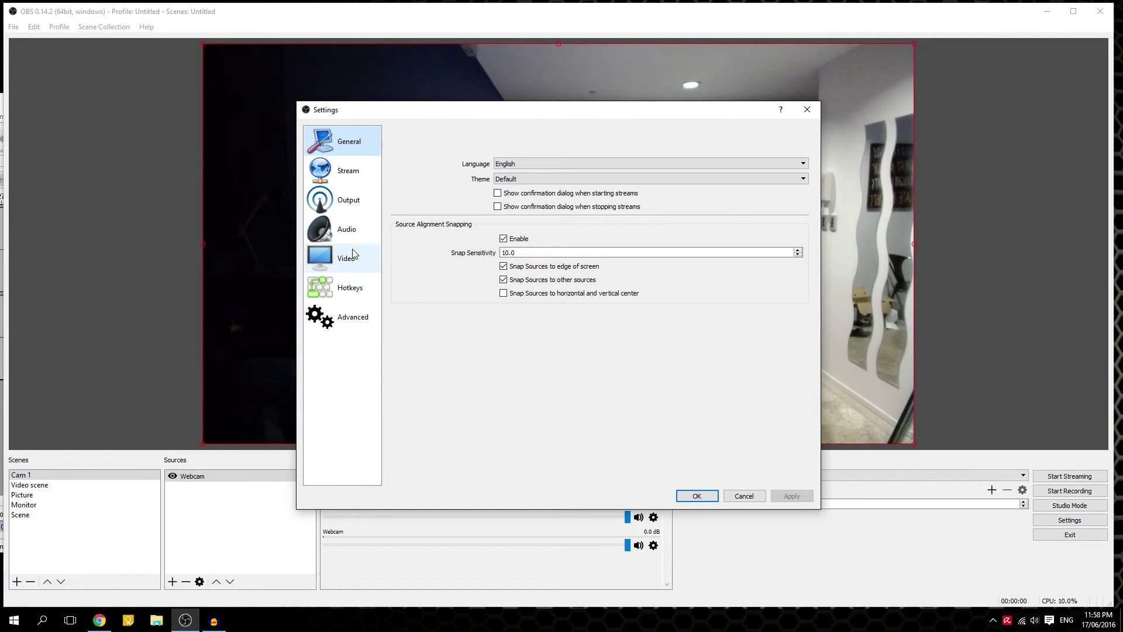
click(355, 183)
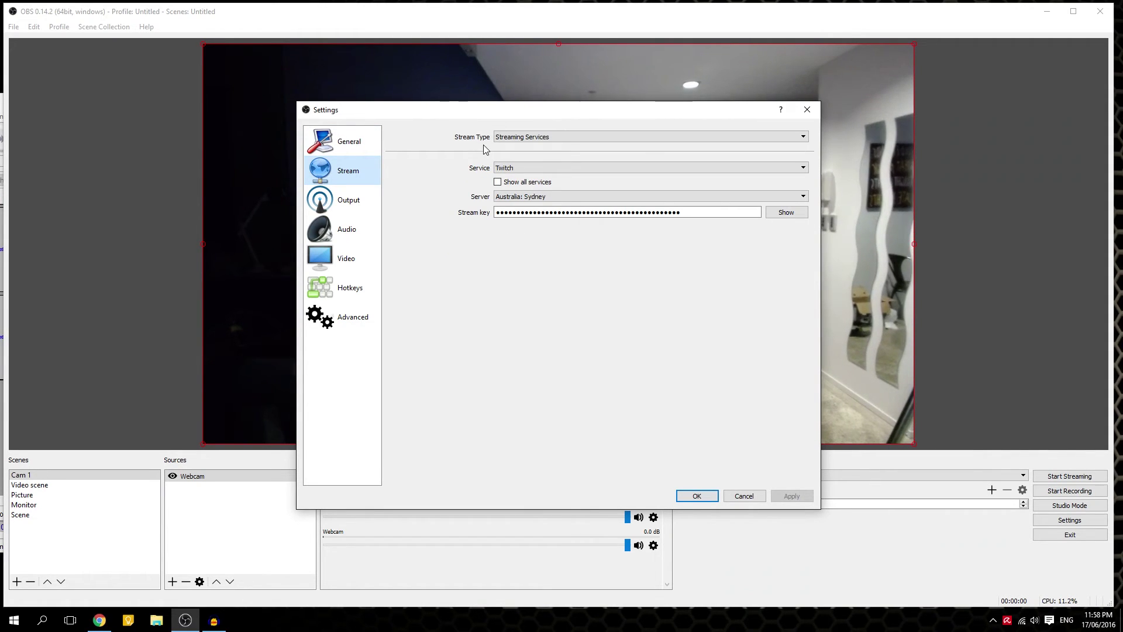
click(516, 138)
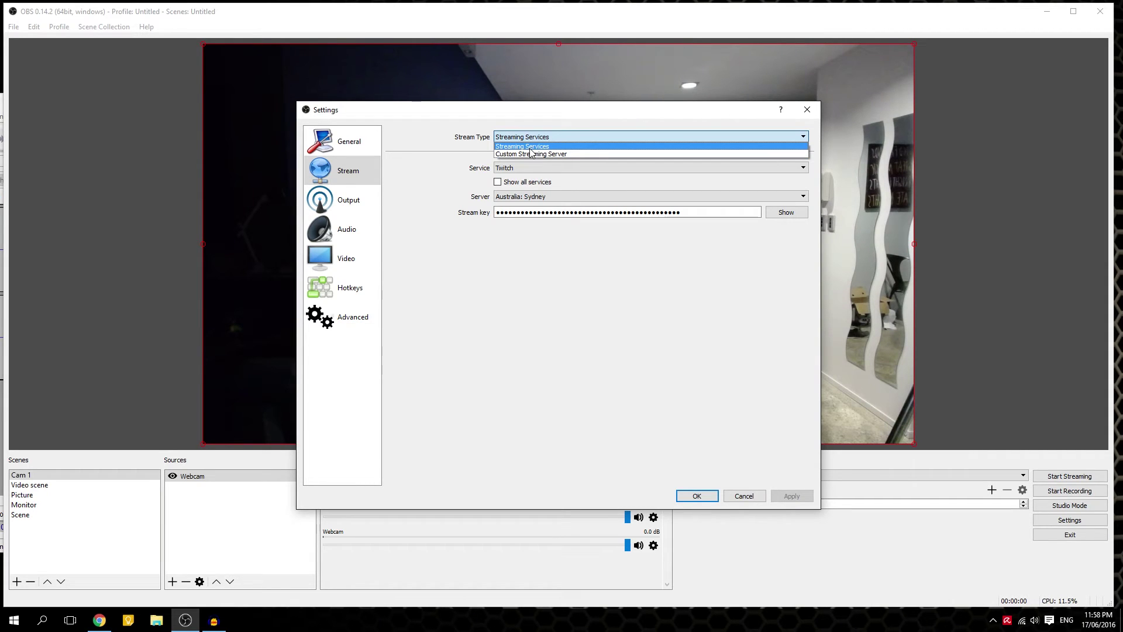
click(529, 149)
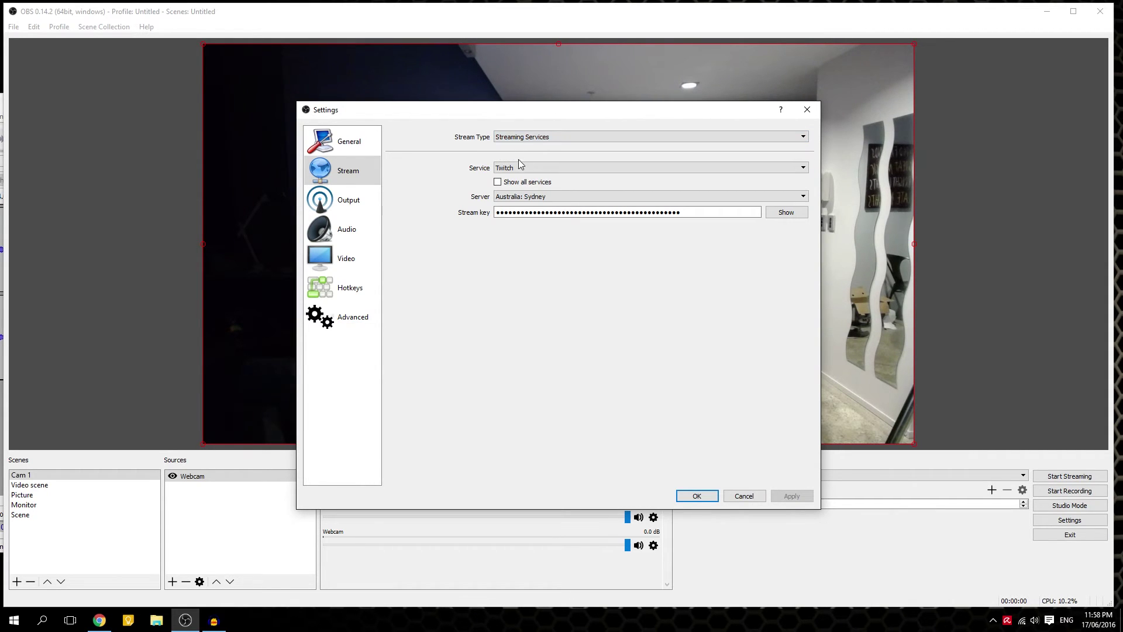
click(516, 168)
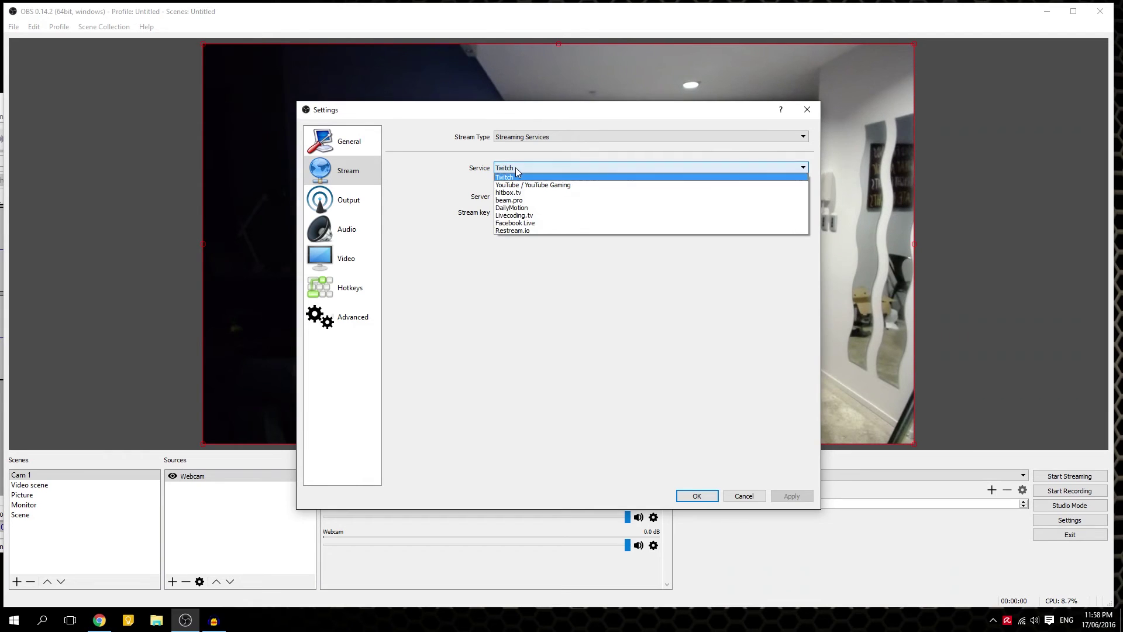
click(514, 224)
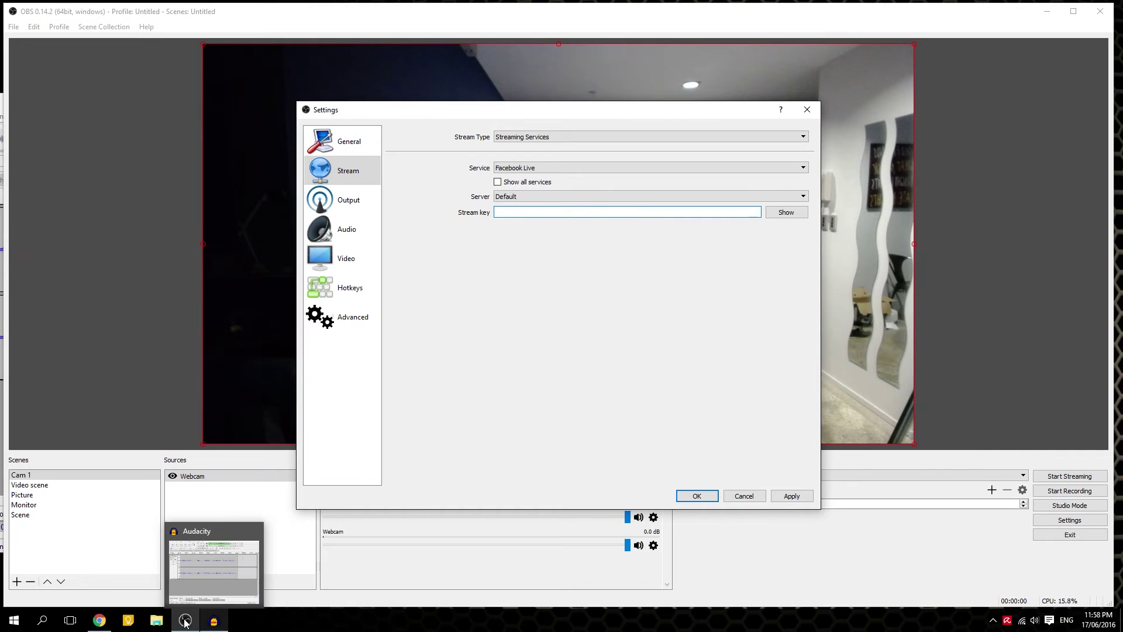
Switch to Chrome and start creating a live video from The Frog Tech page's video library in the publishing tools
mouse_move(92, 628)
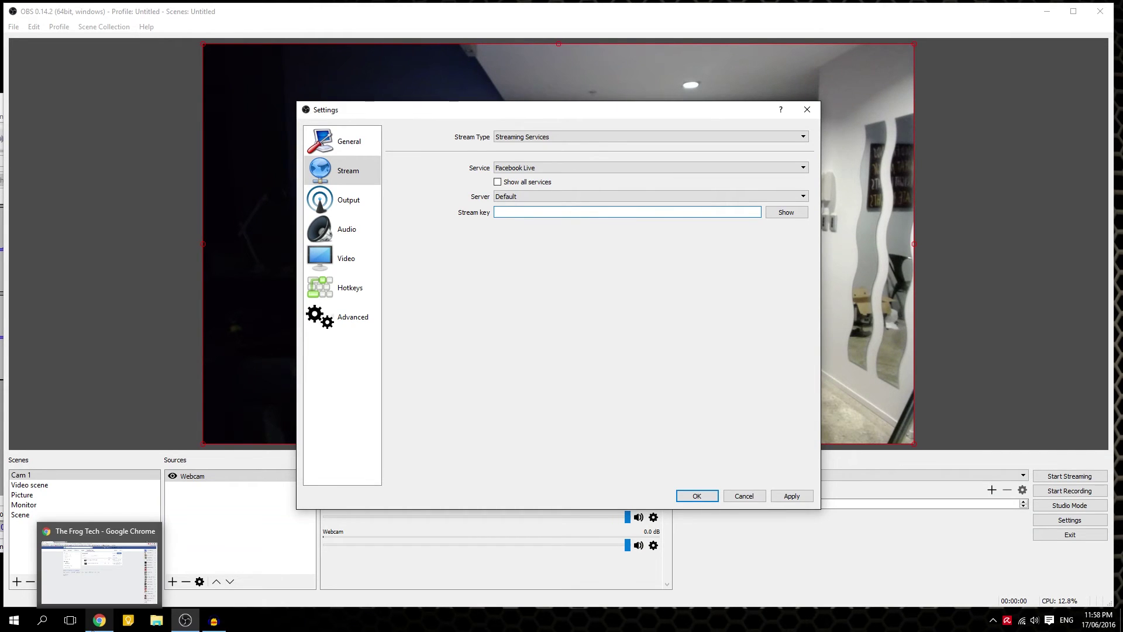
click(92, 628)
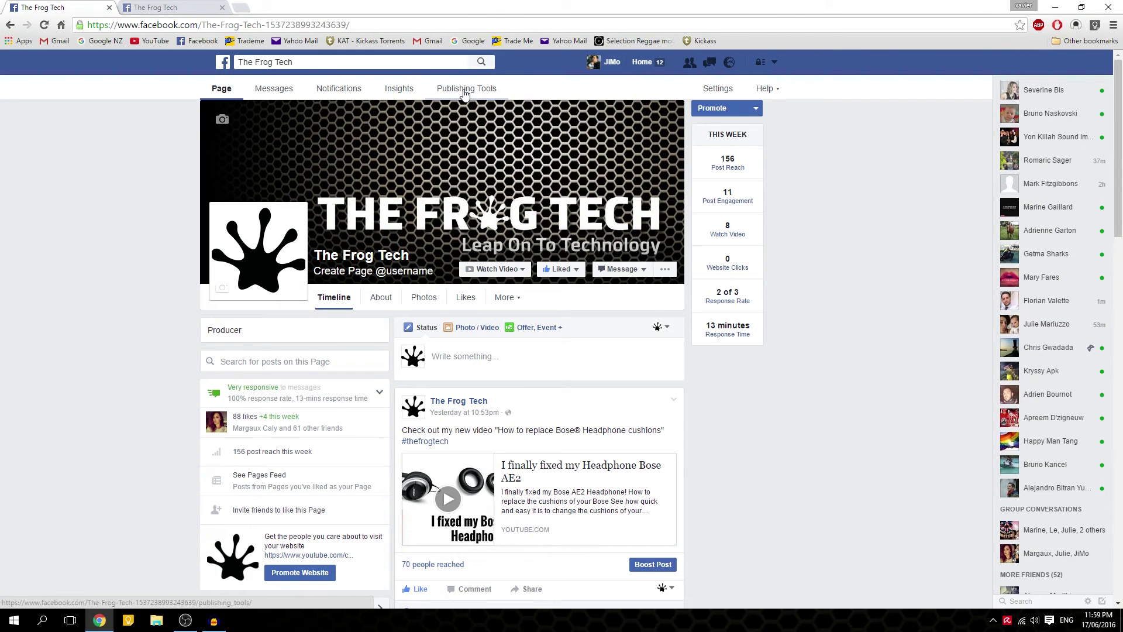
click(464, 88)
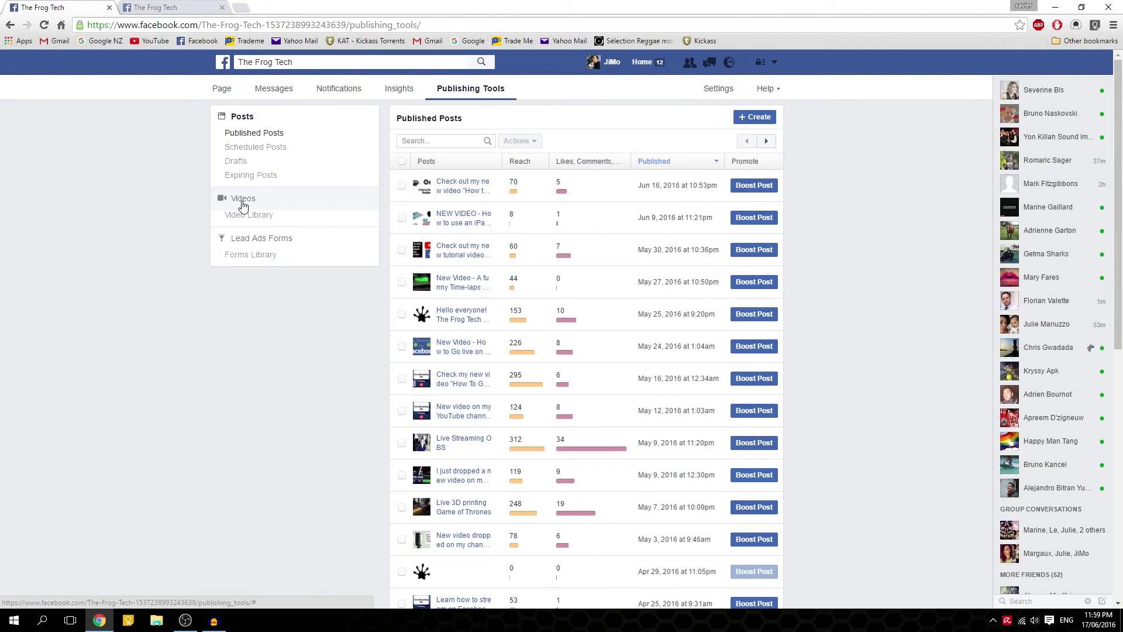
click(244, 199)
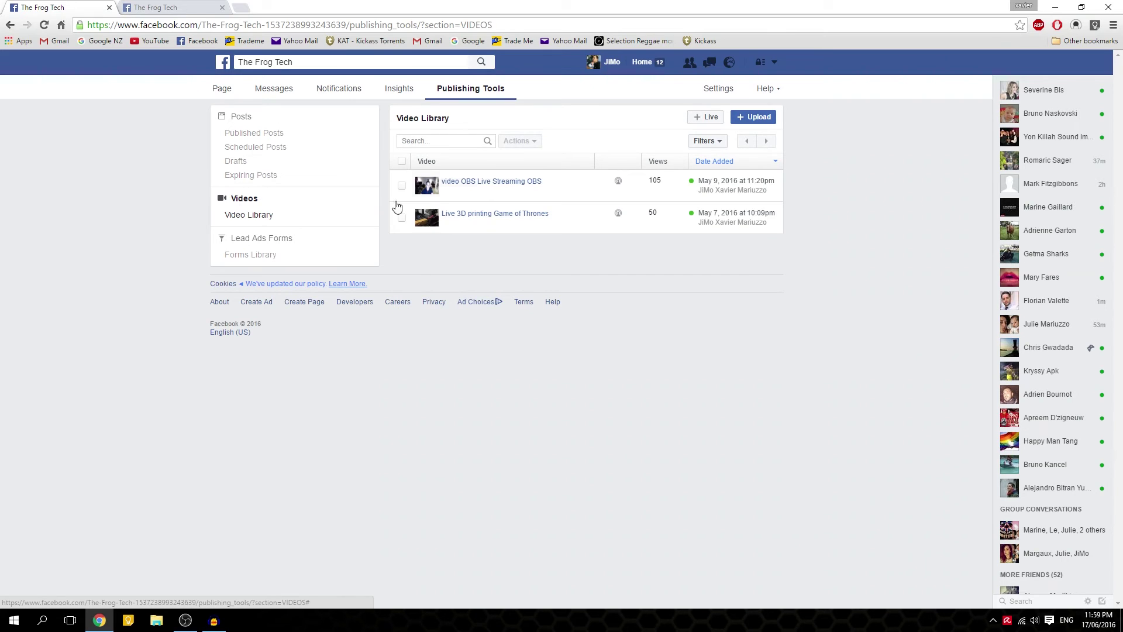
click(710, 119)
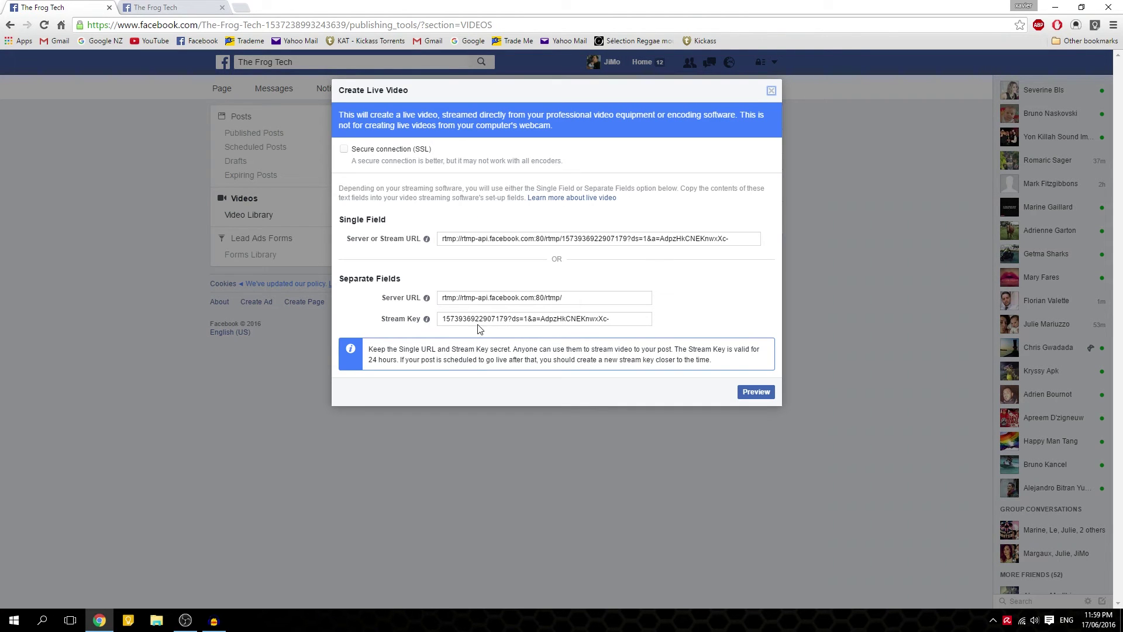
Copy the stream key from the Facebook live video dialog into the OBS stream key field, and apply and accept the settings
click(457, 321)
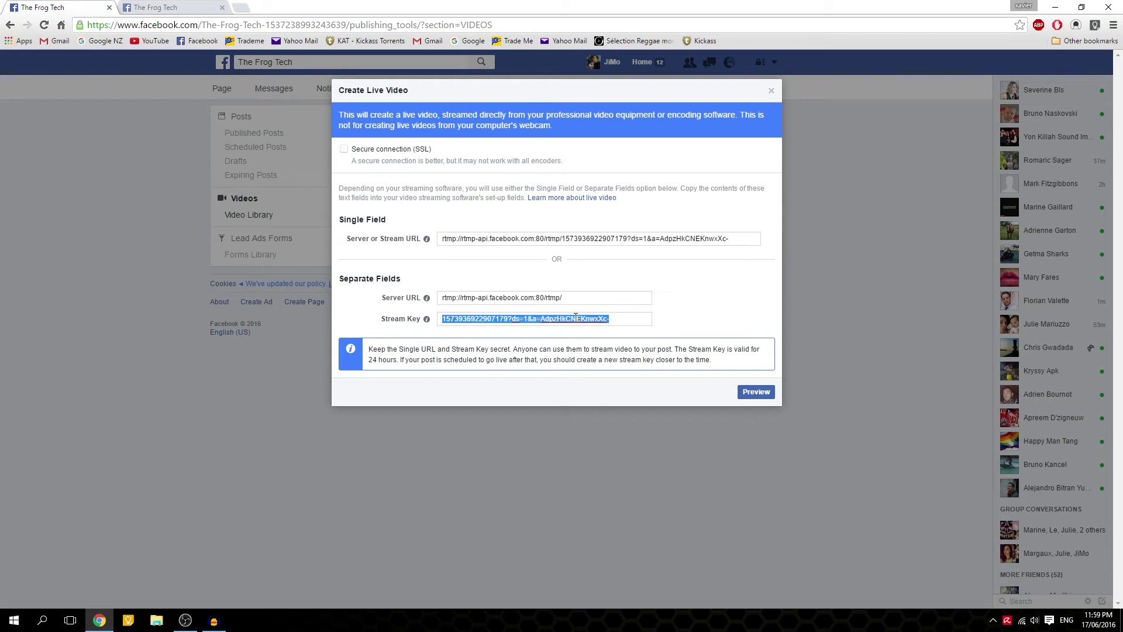
right_click(575, 315)
click(612, 343)
click(185, 621)
right_click(501, 213)
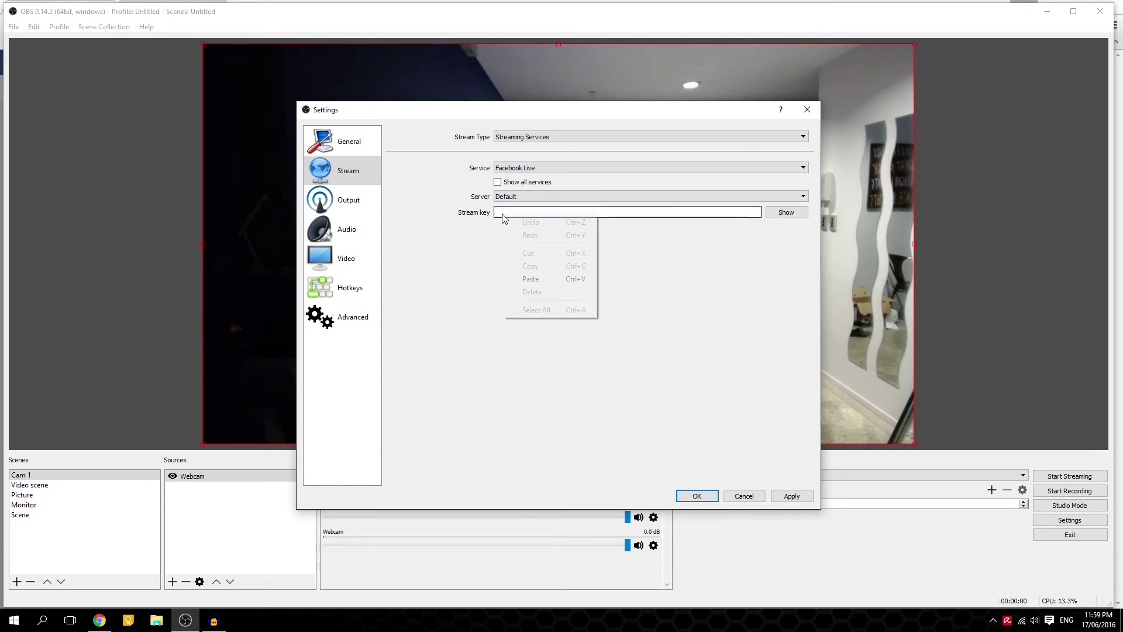
click(529, 279)
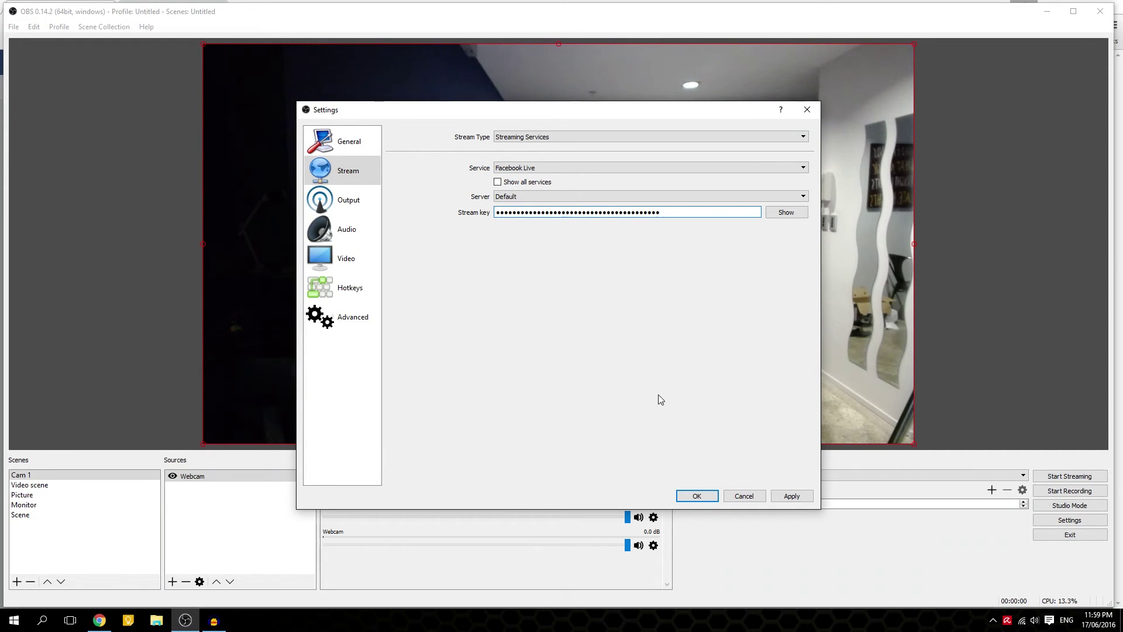
click(782, 497)
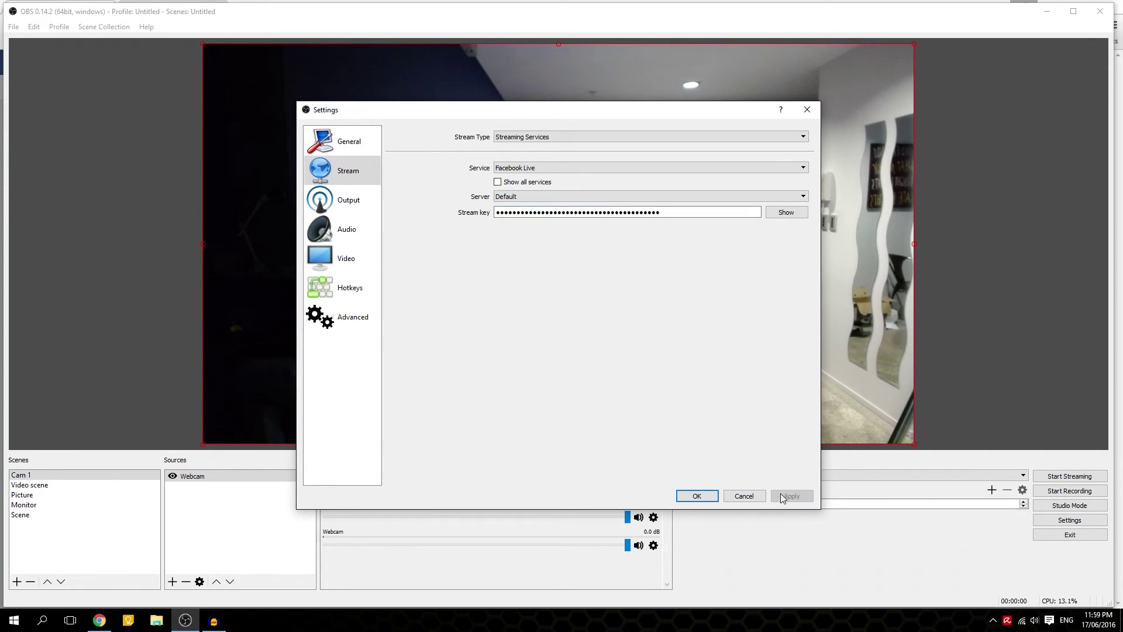
click(697, 496)
Back in Chrome, open the live video's preview and enter "Live Streaming OBS Studio June 2016" as both its description and its video title
key(alt+Tab)
click(755, 392)
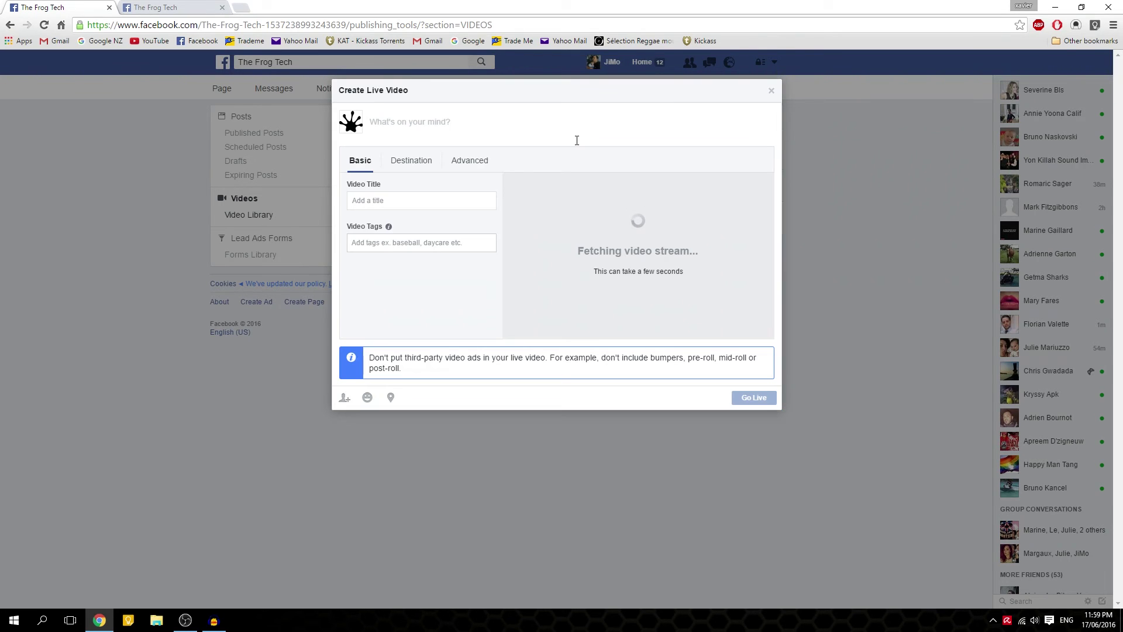
text(Live Streaming OBS Studio)
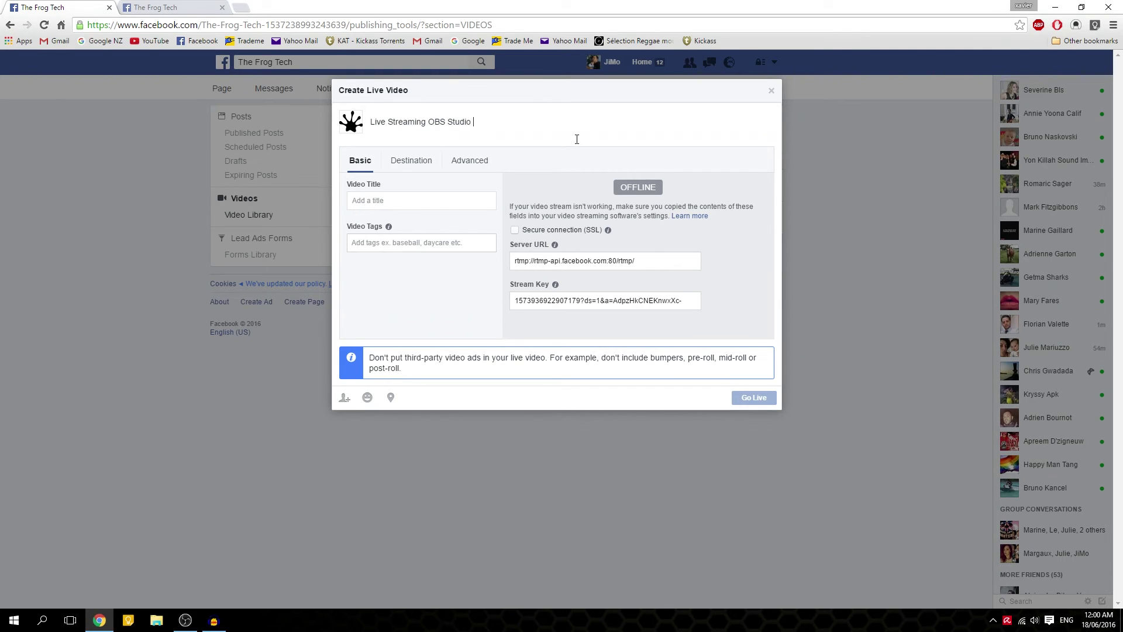
text(ne)
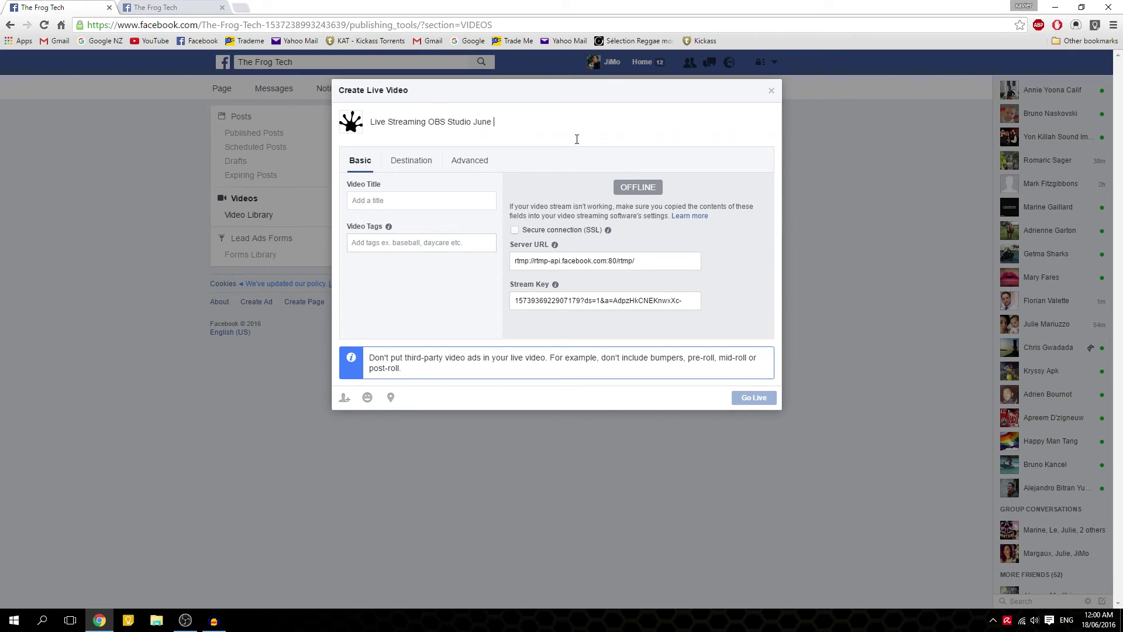
drag(577, 139, 403, 133)
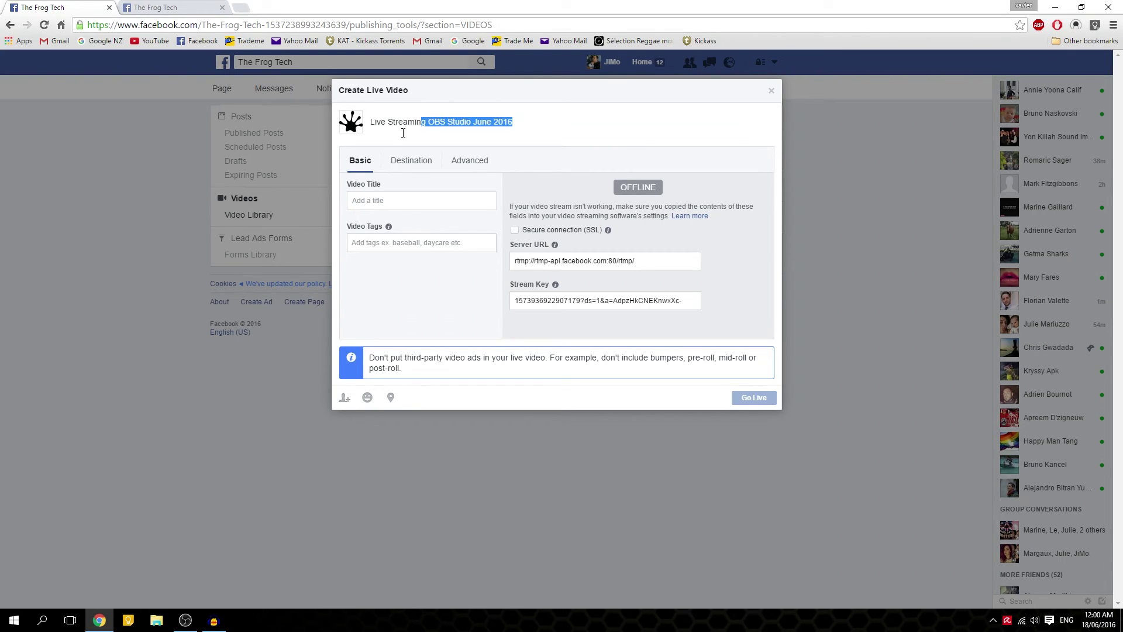
click(389, 199)
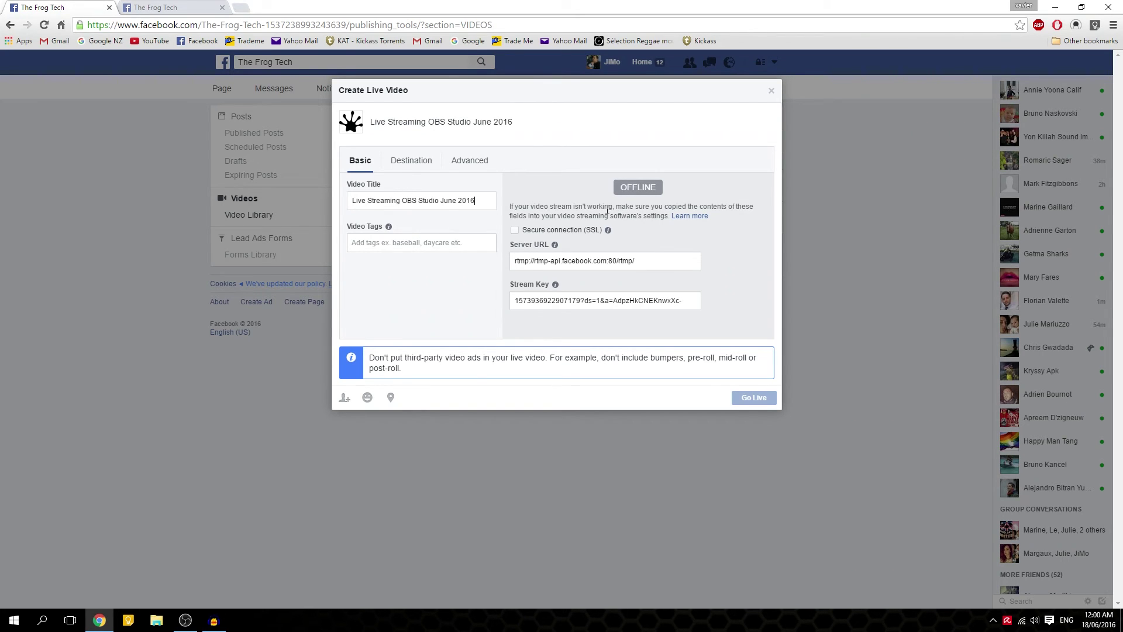
Go live on Facebook with a stream started from OBS, and unmute the Mic/Aux channel in the OBS mixer
click(185, 621)
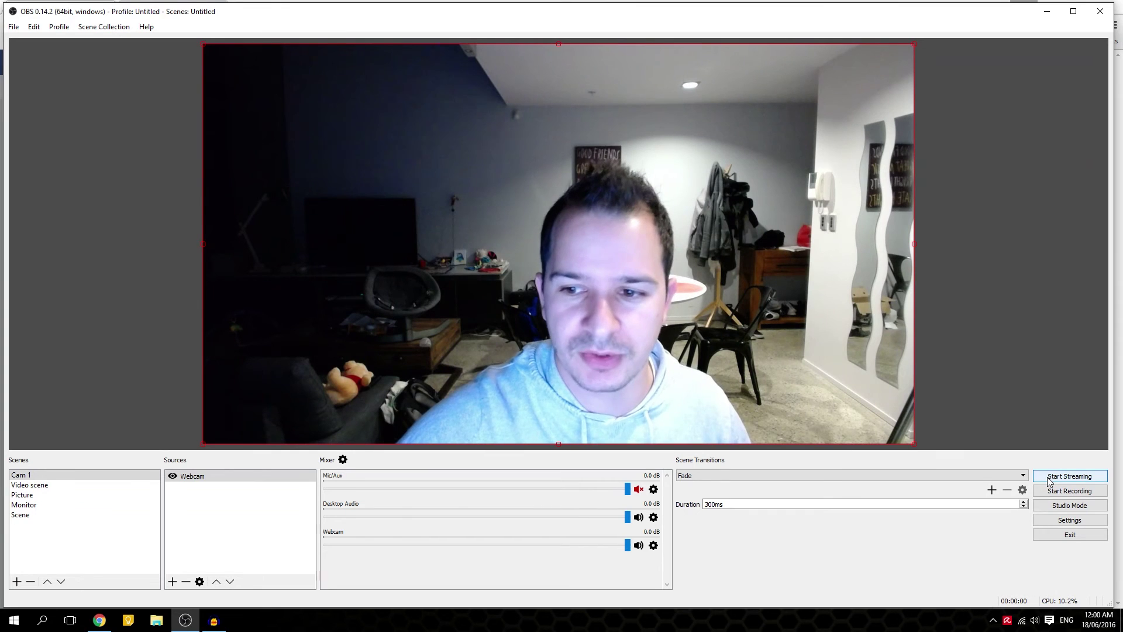
click(1048, 479)
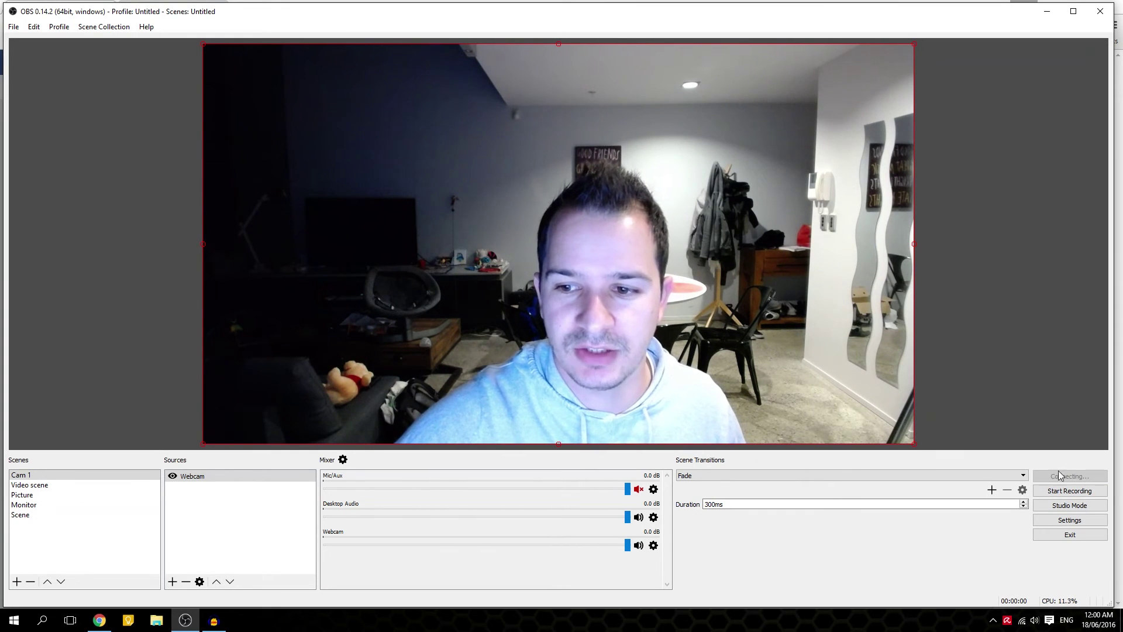
click(99, 620)
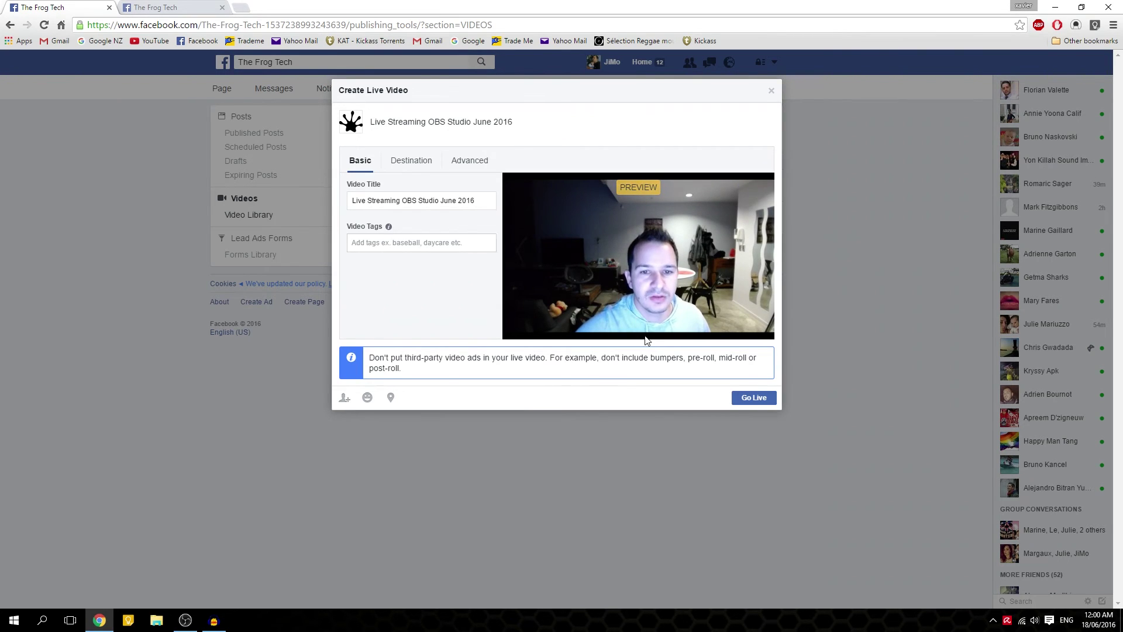
click(754, 398)
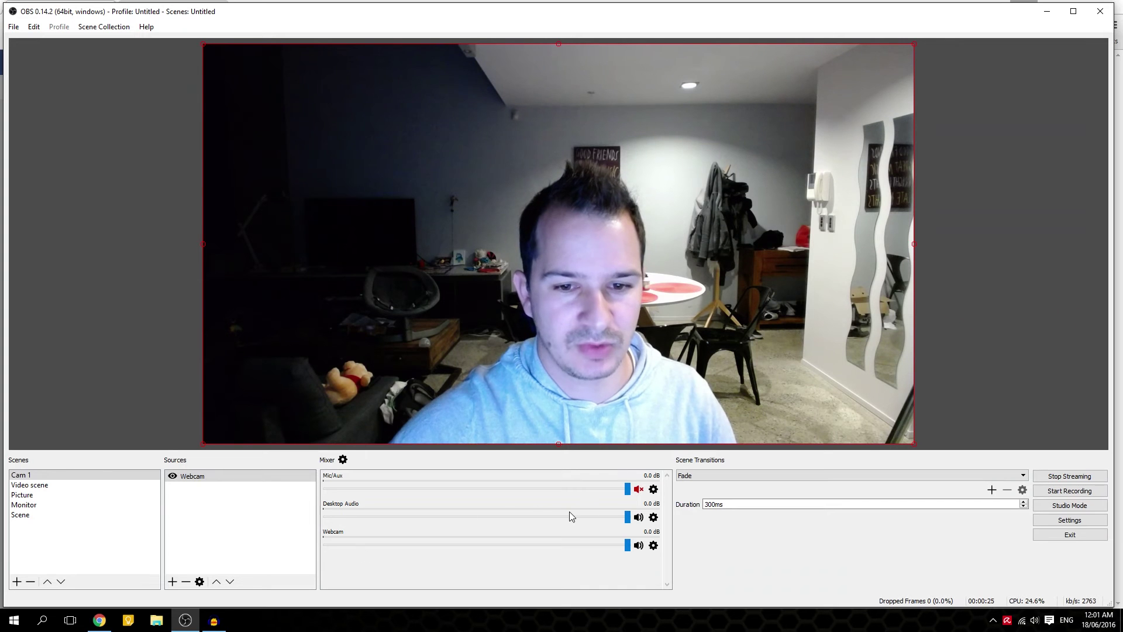
click(638, 490)
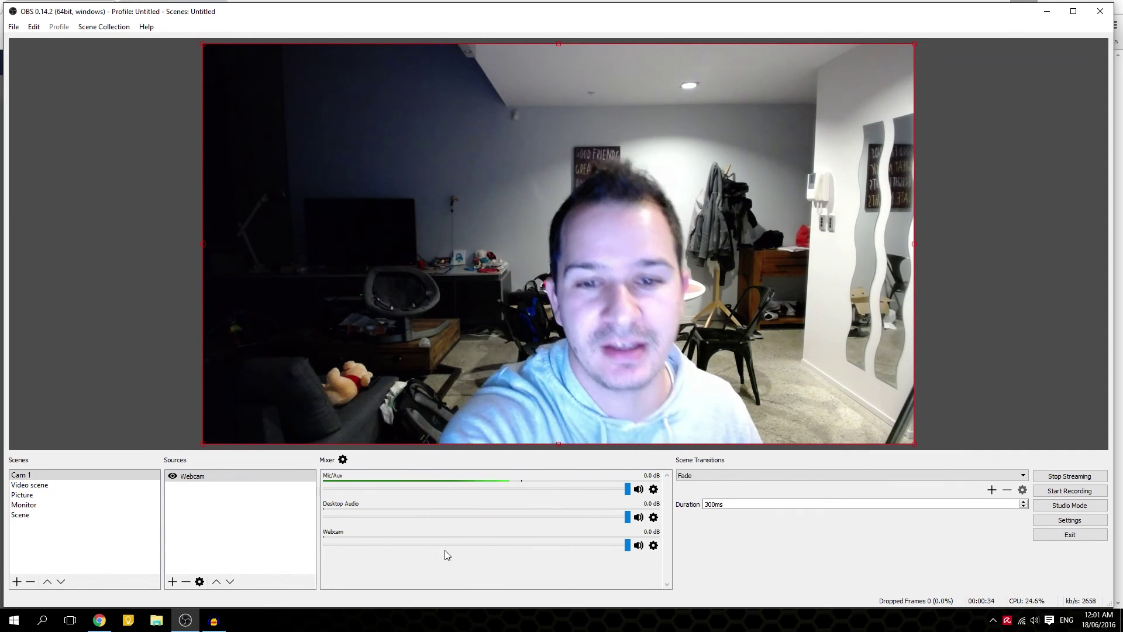
In Chrome's second Facebook tab, play the live post on The Frog Tech page's timeline and mute its sound
key(alt+Tab)
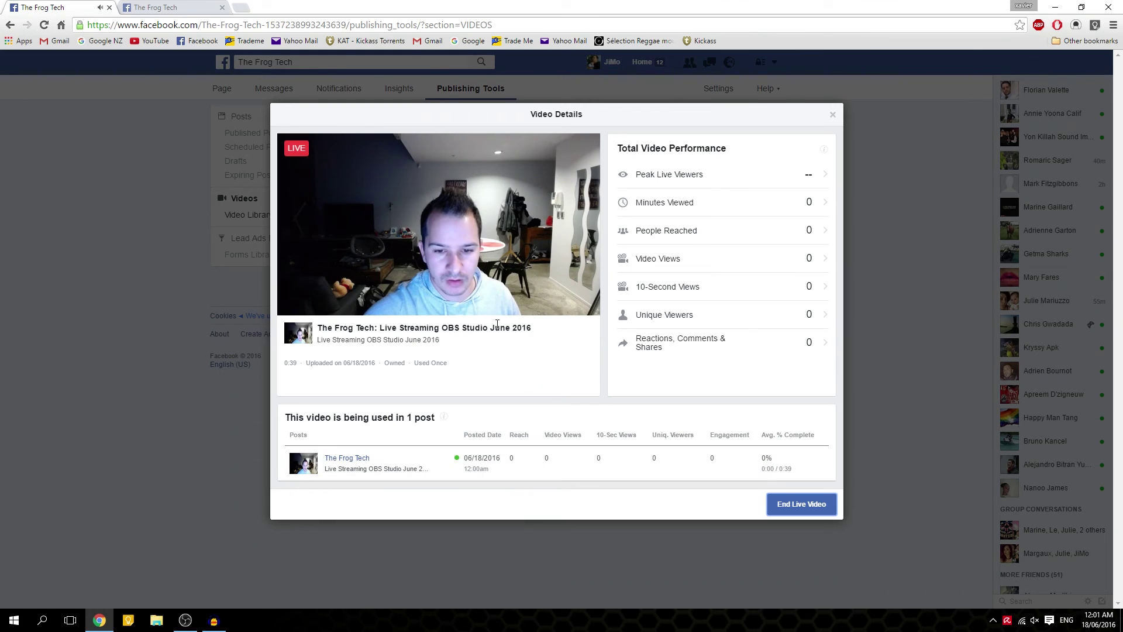
click(175, 7)
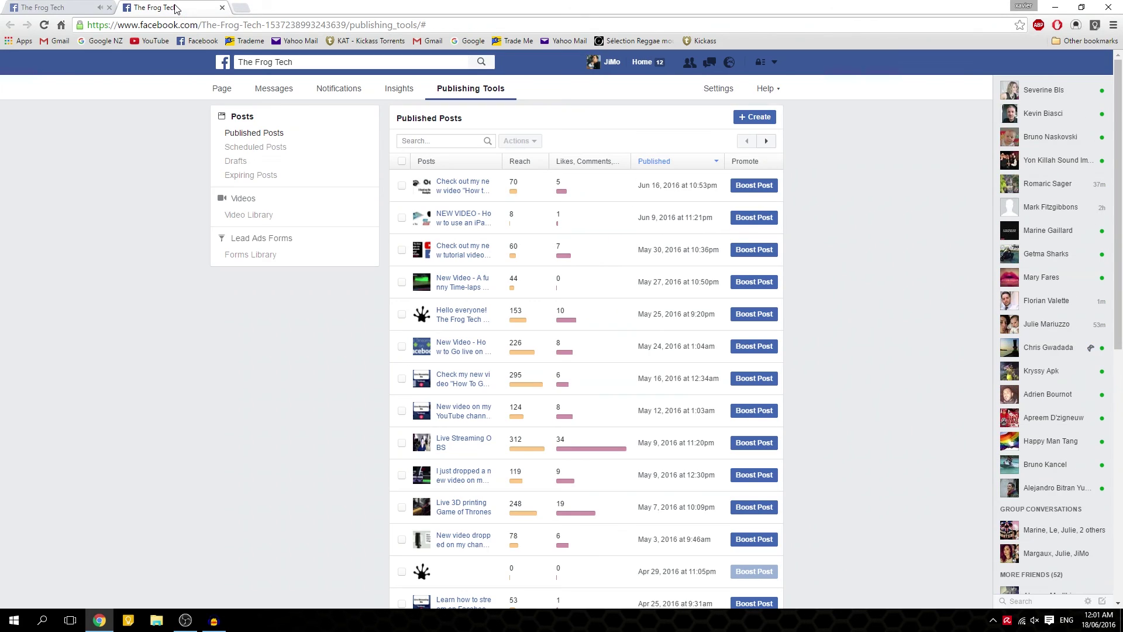
click(222, 89)
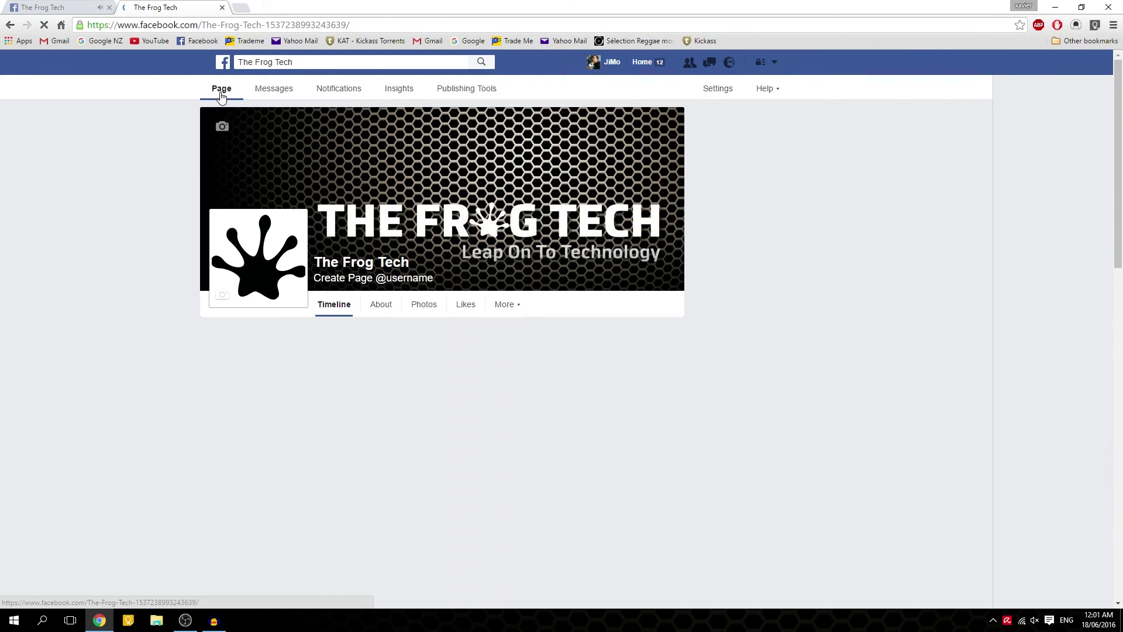
scroll(363, 349, down, 2)
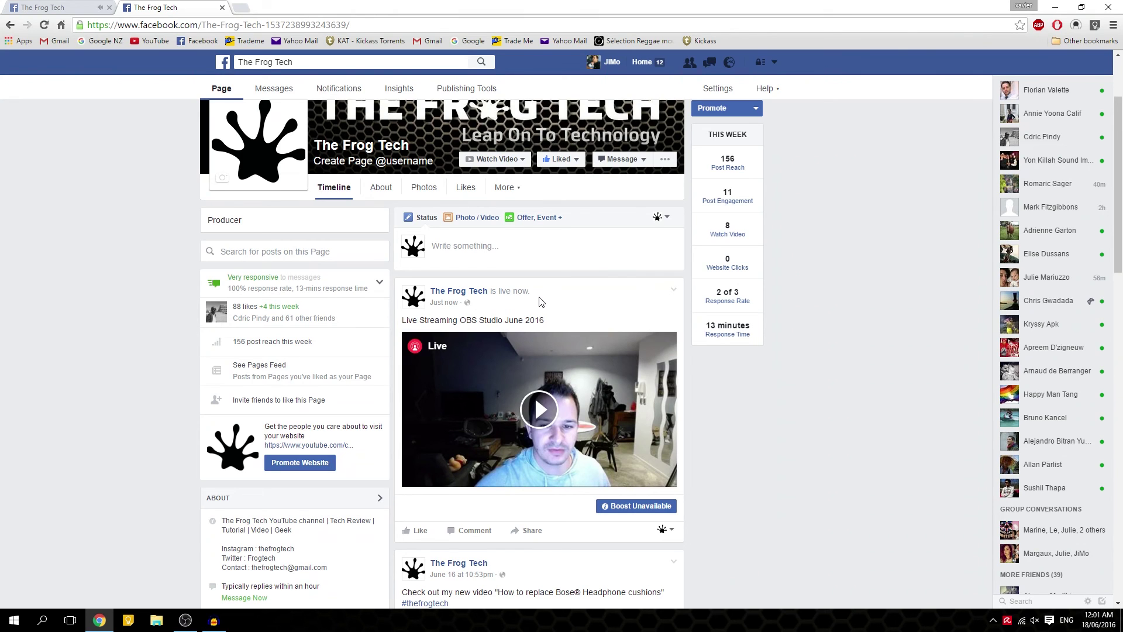
click(541, 424)
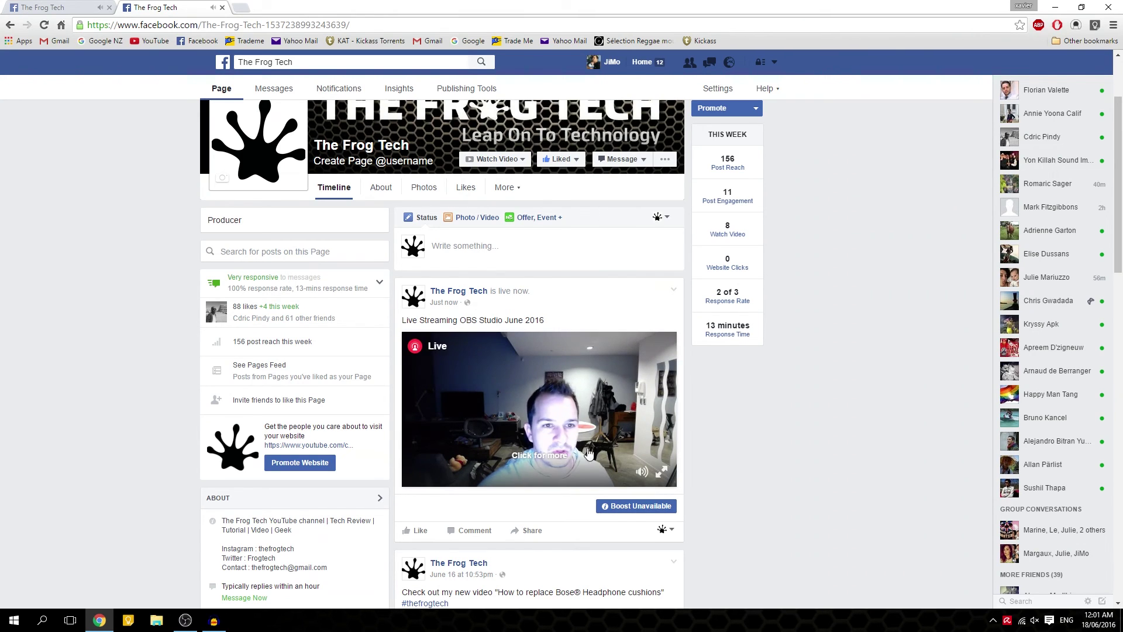
click(643, 473)
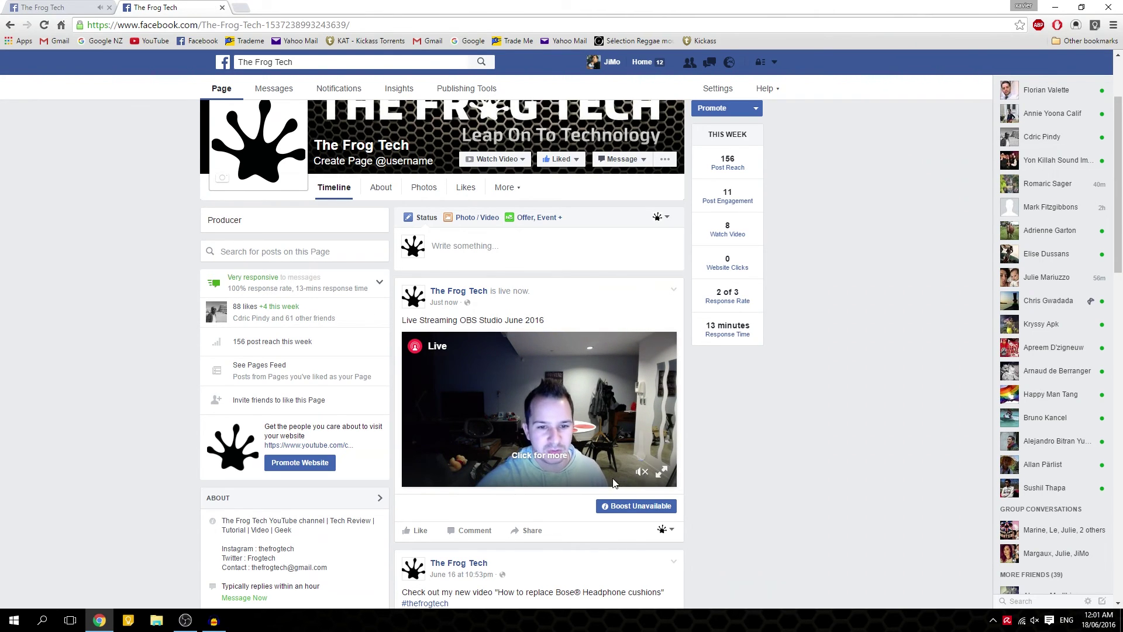
Switch the live output to the Video scene in OBS, check it in the Facebook live post, and return to OBS
click(197, 625)
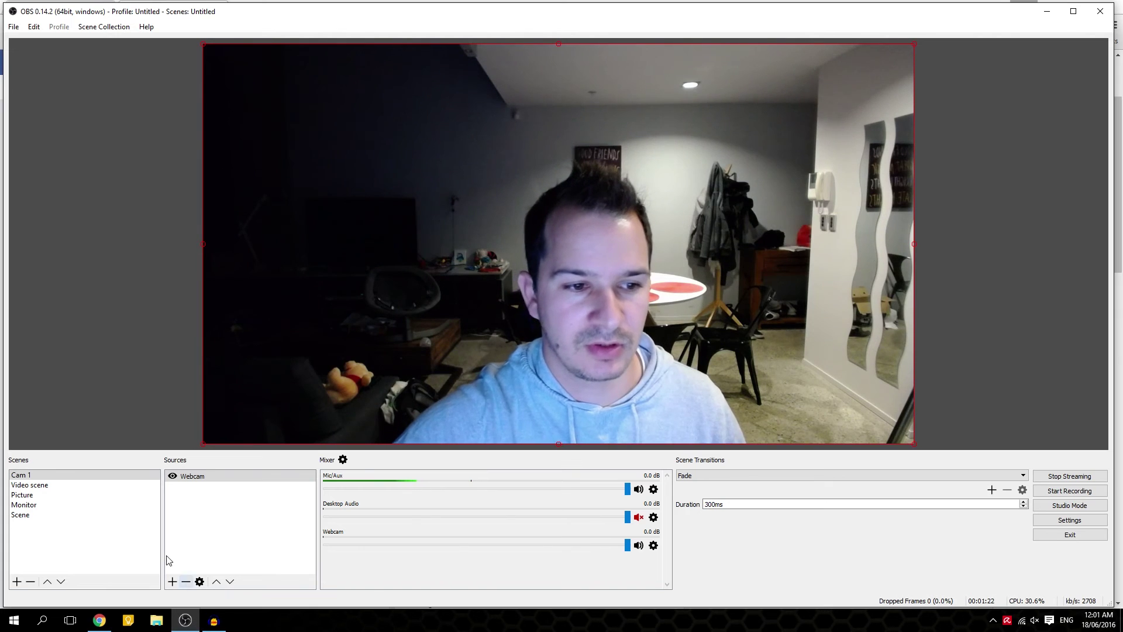
click(42, 488)
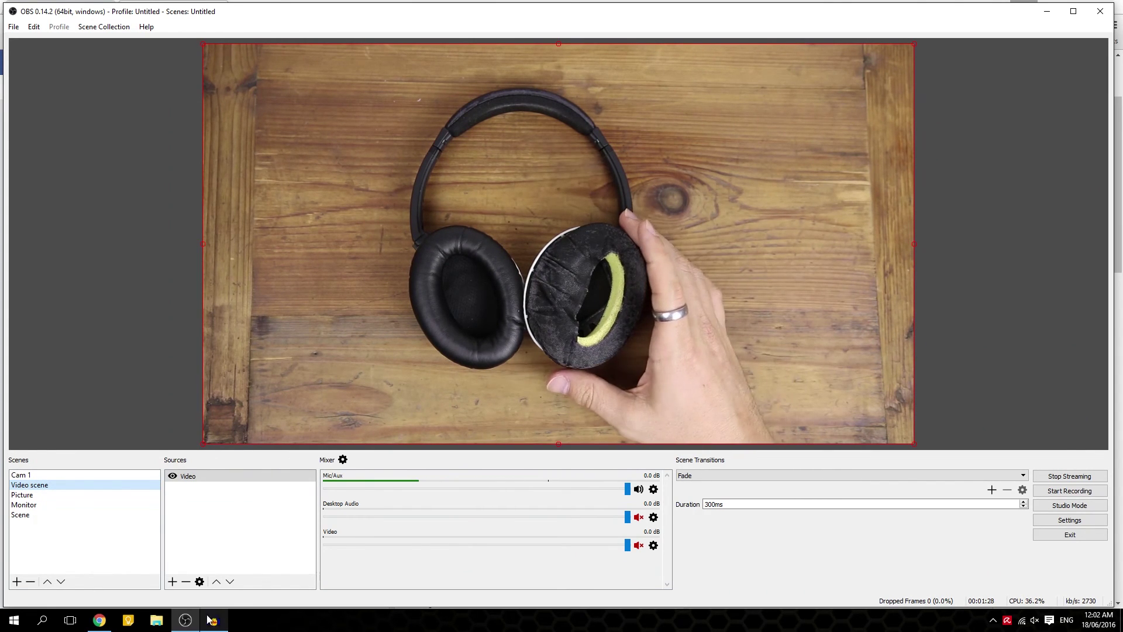
click(104, 624)
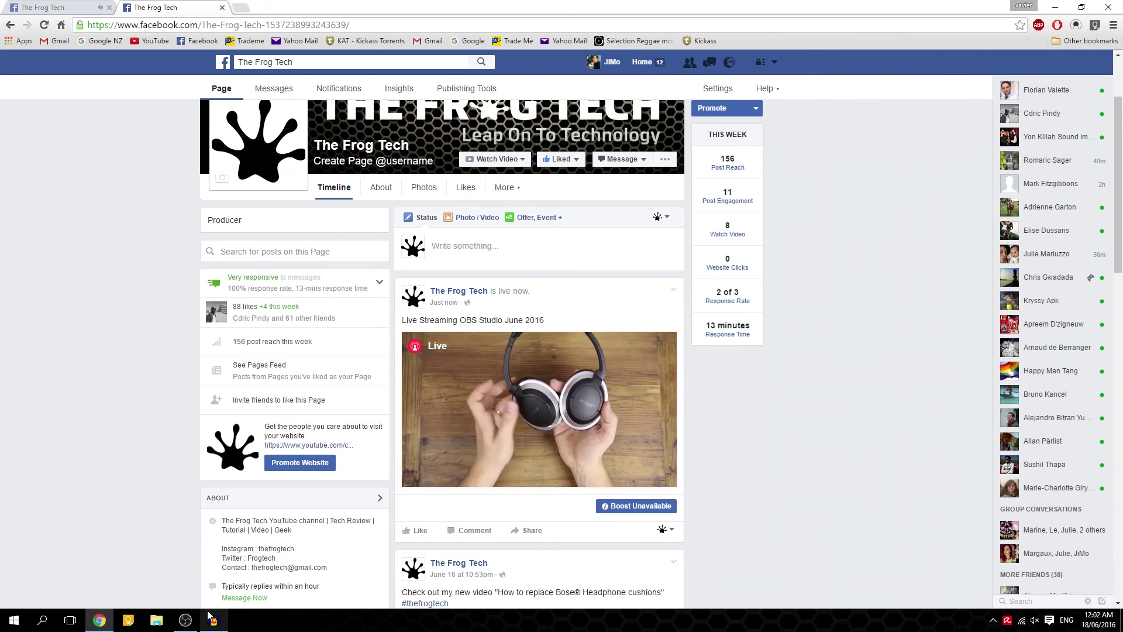
click(185, 622)
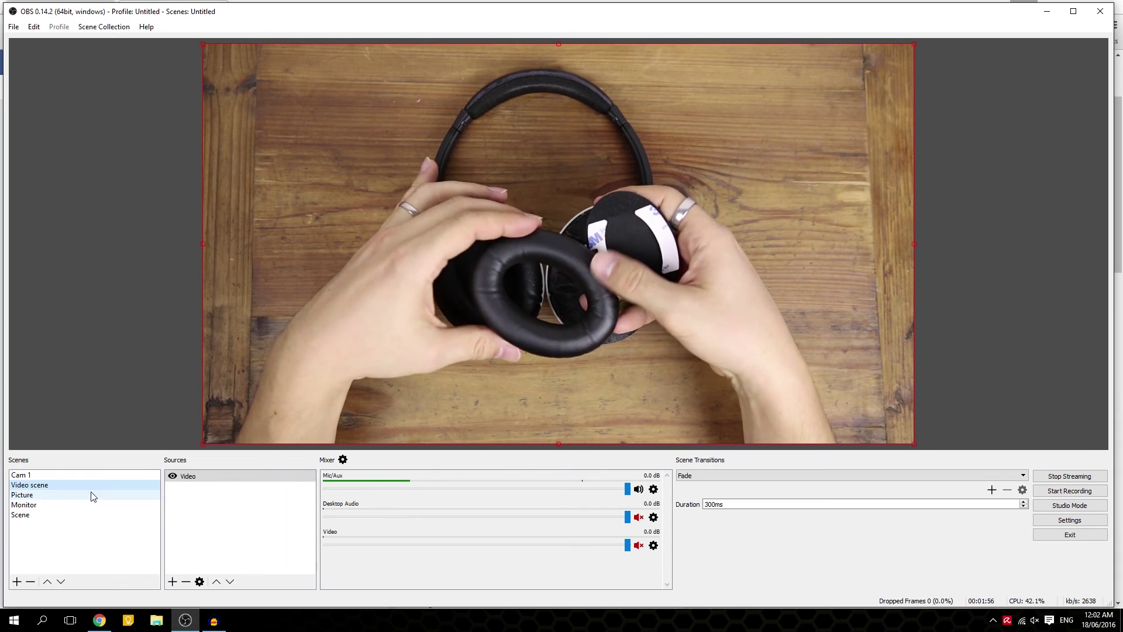
Switch the live output to the Picture scene and then the Monitor scene in OBS, checking each in the Facebook live video in Chrome
click(24, 496)
key(alt+Tab)
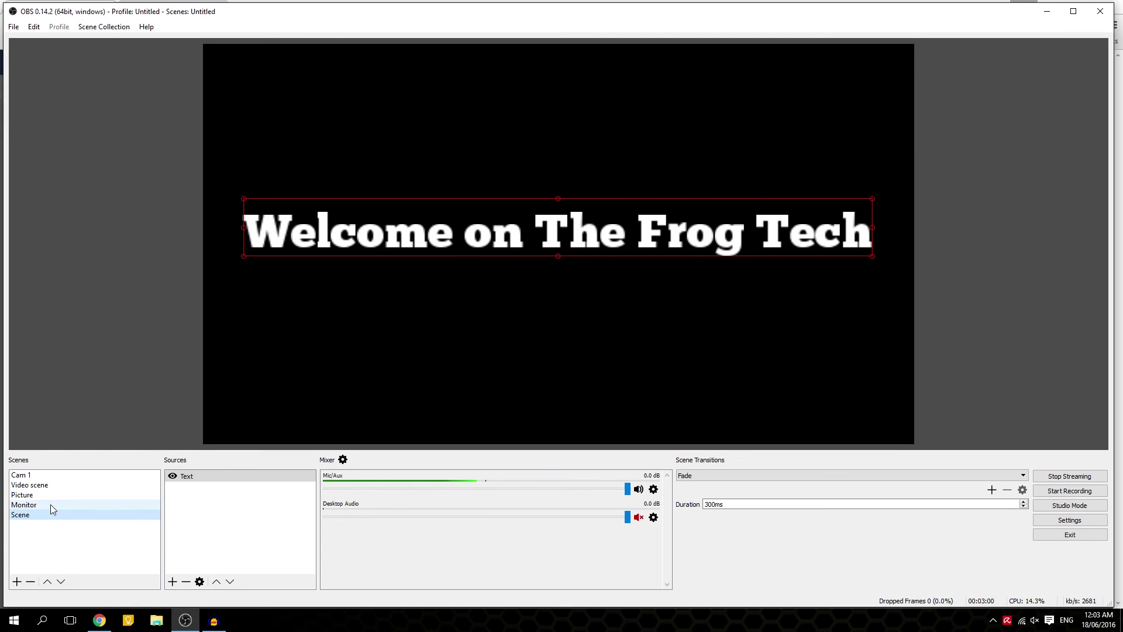
click(51, 505)
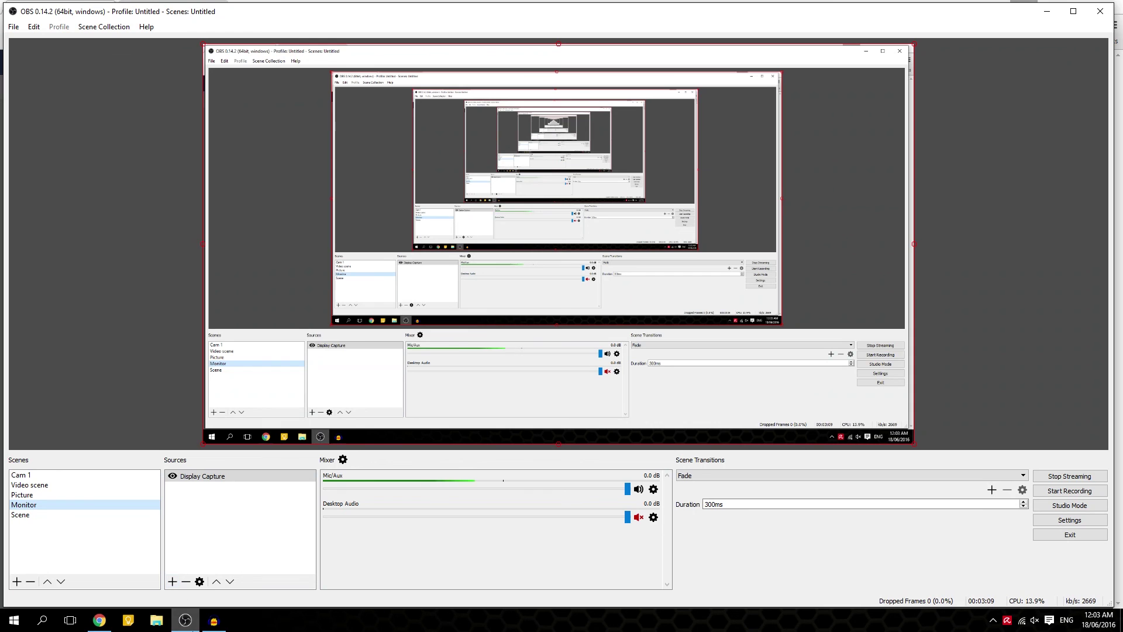
click(98, 626)
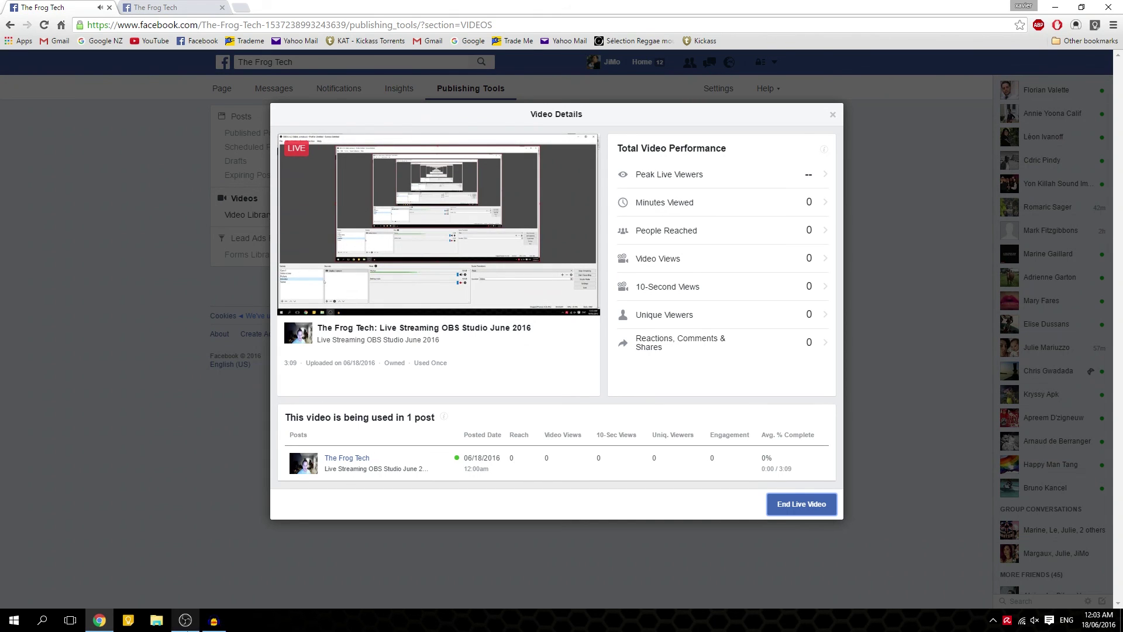
Return to OBS, switch the live output to the Cam 1 scene, and check it in the Facebook live video details in Chrome
click(139, 578)
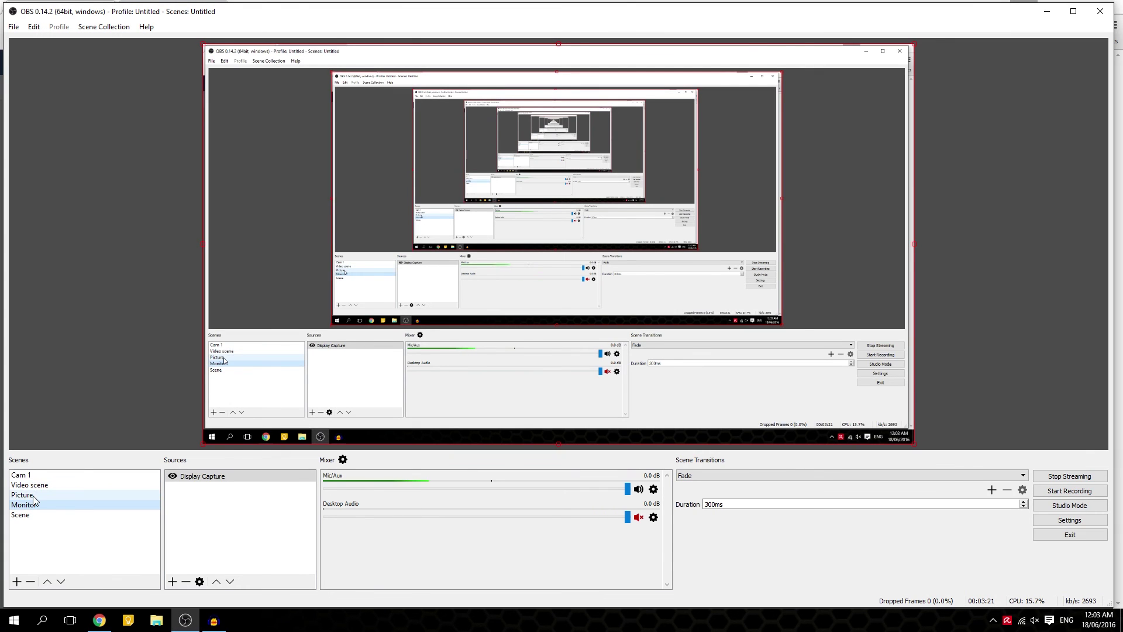
click(34, 477)
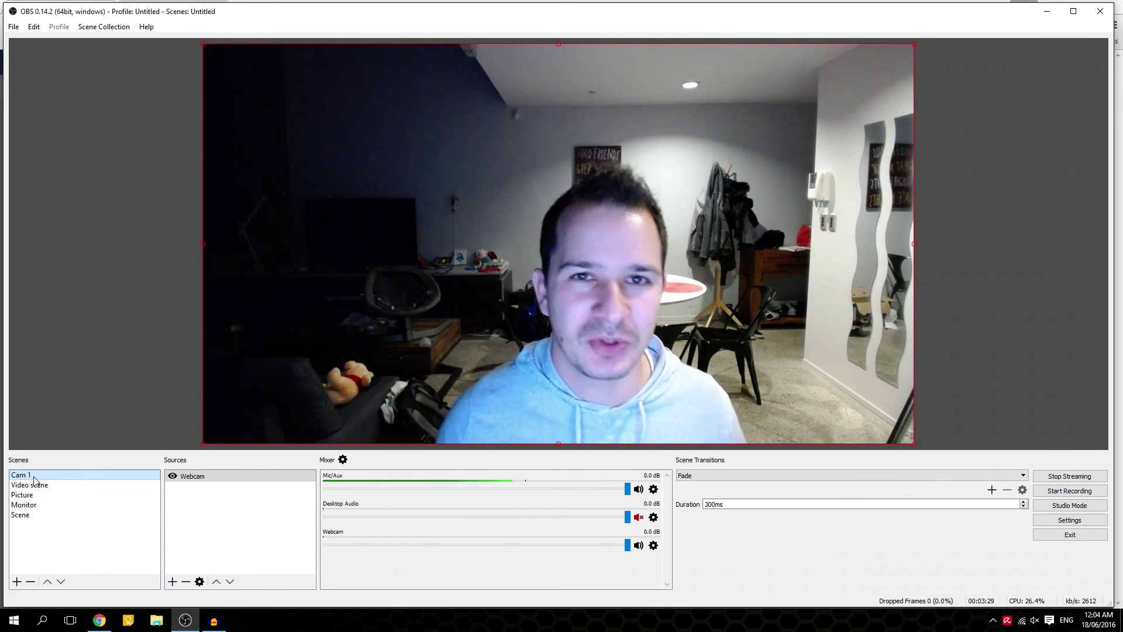
key(alt+Tab)
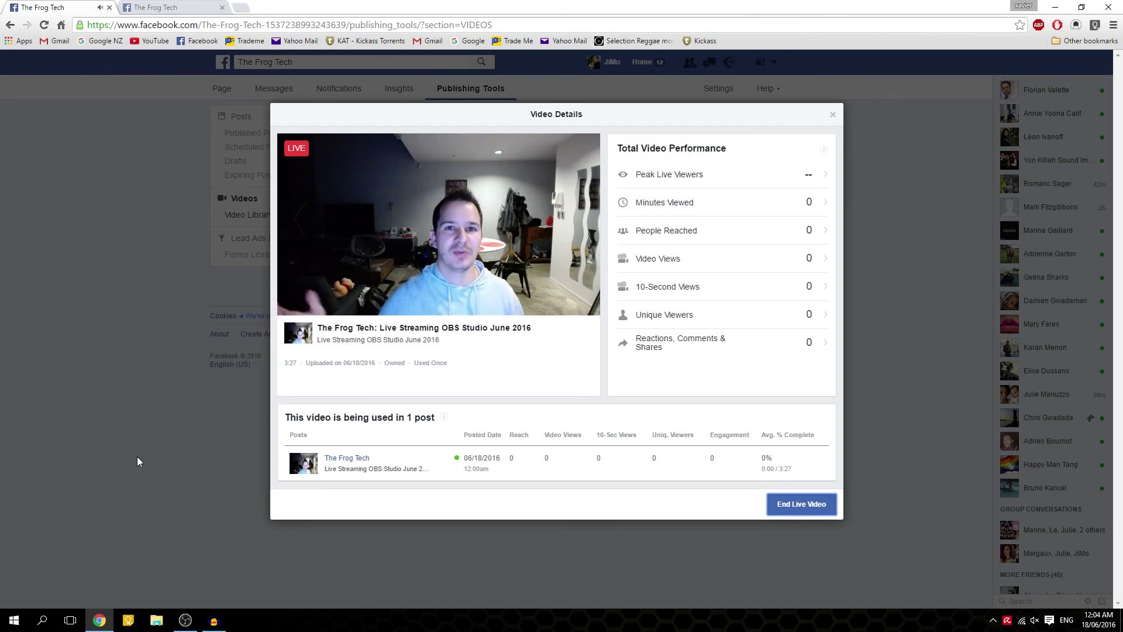